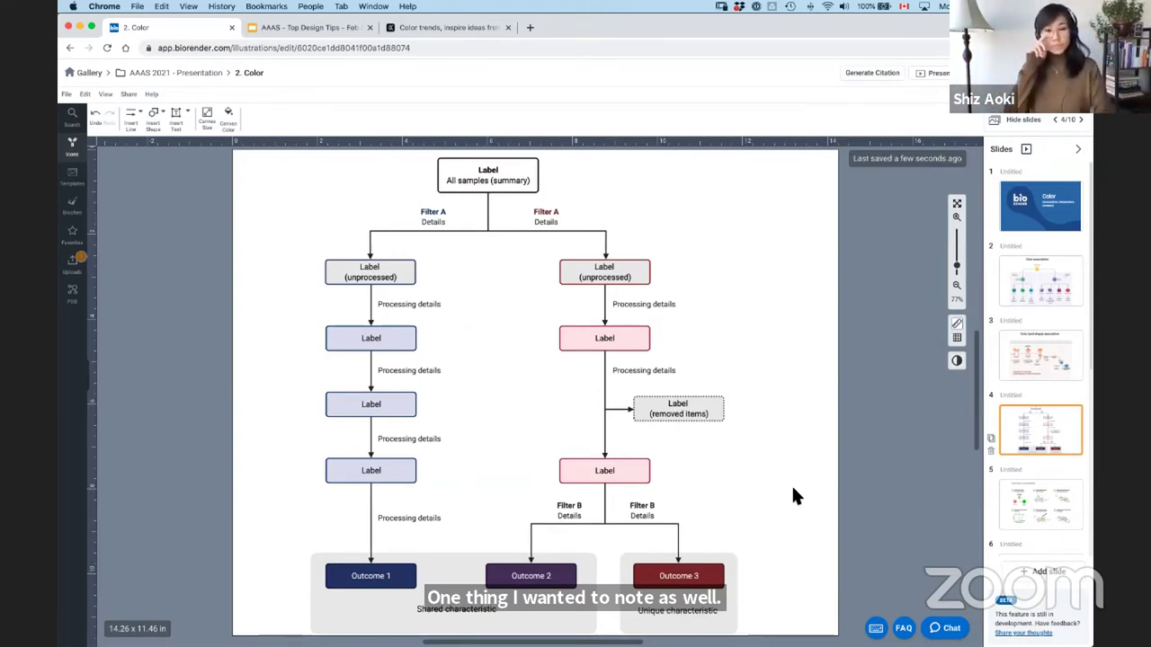
- Give the Outcome 3 box a pure bright red fill
left_click(710, 581)
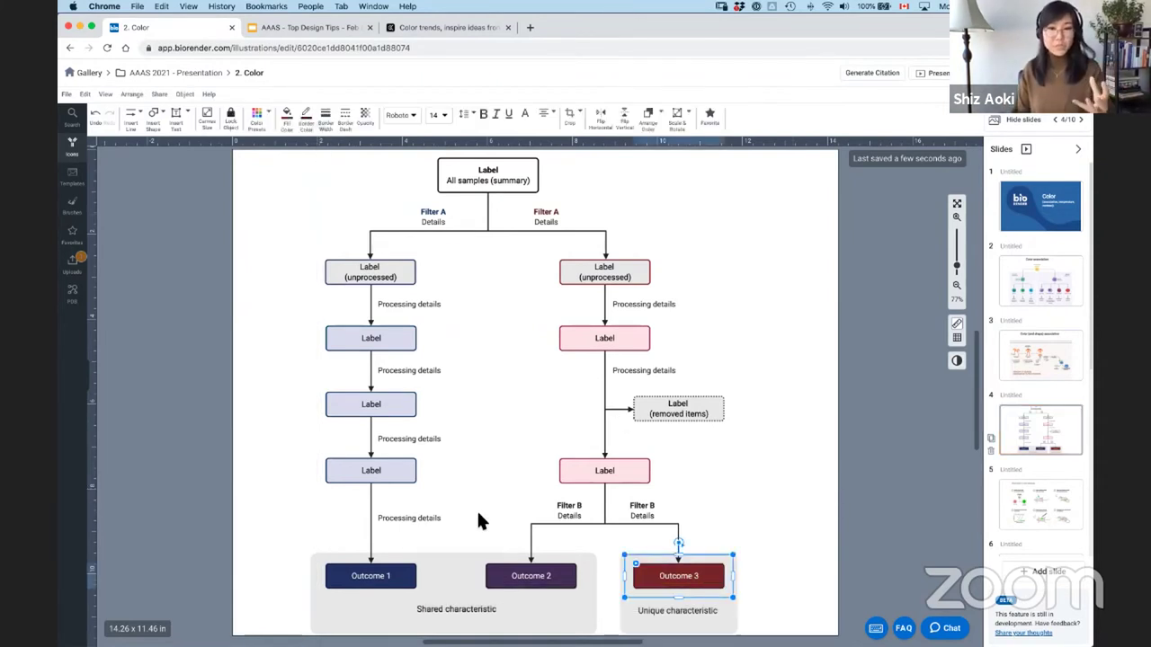
left_click(287, 114)
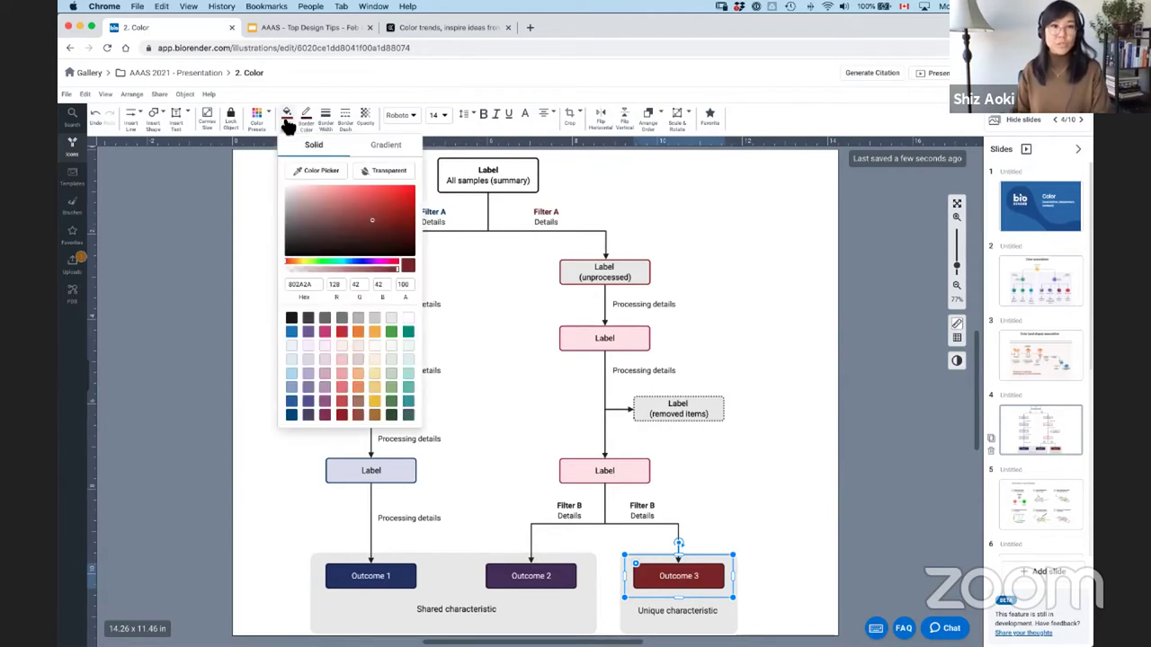
left_click(407, 194)
left_click_drag(407, 194, 416, 186)
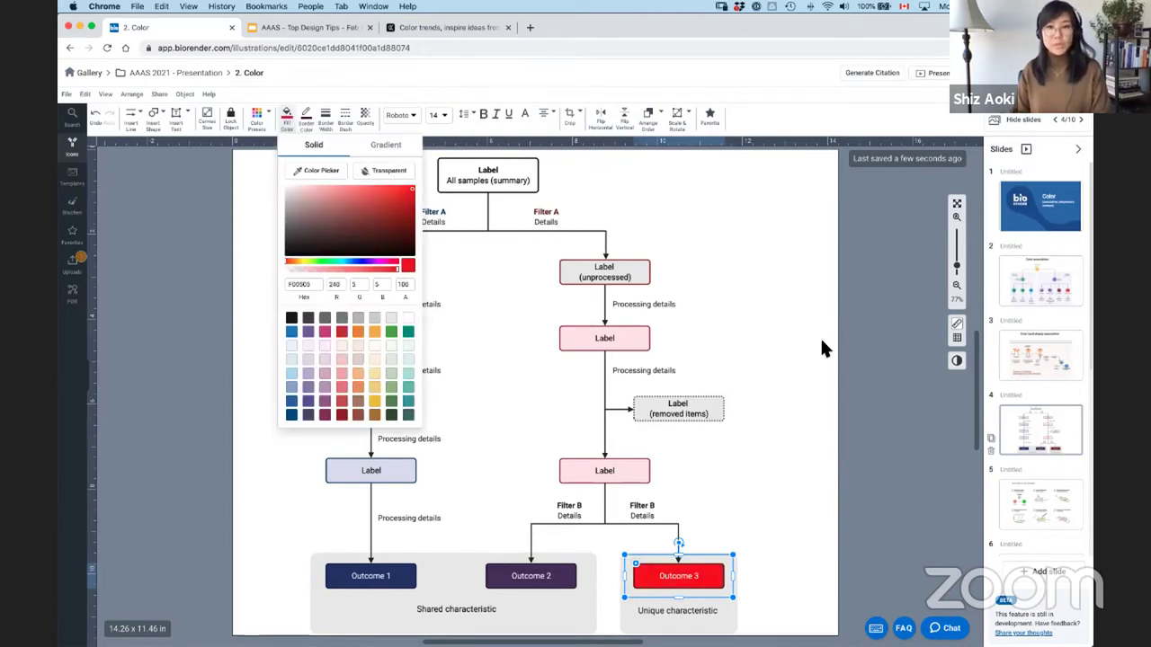
left_click(904, 466)
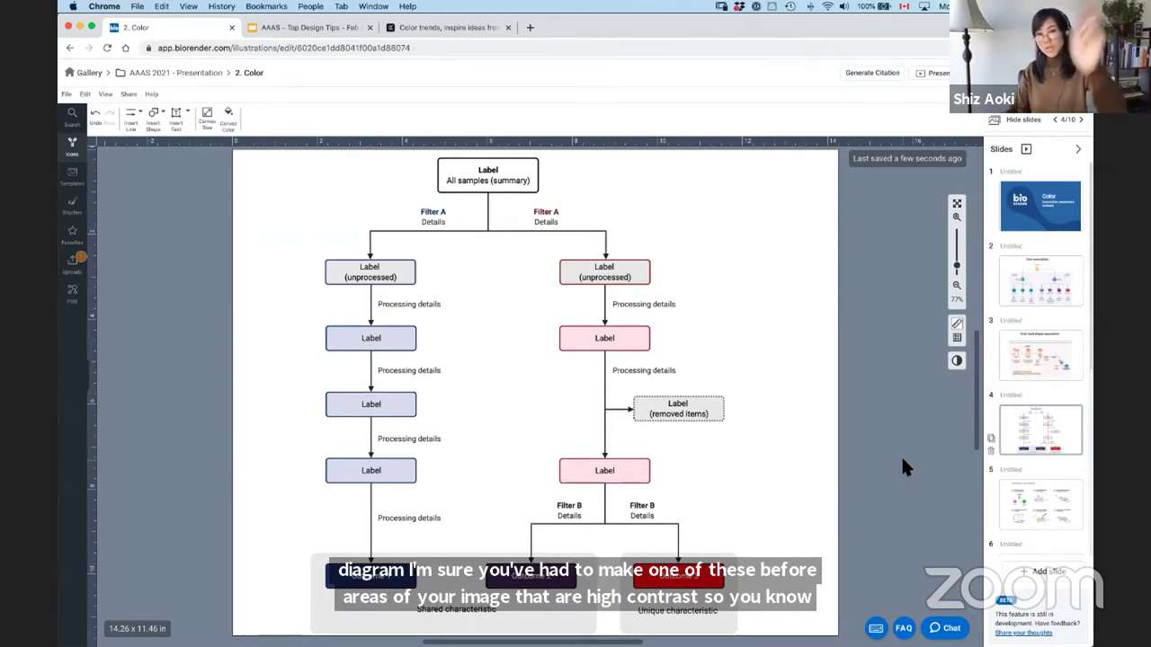
- Apply a red colour preset to the left unprocessed Label box
left_click(410, 274)
left_click(258, 116)
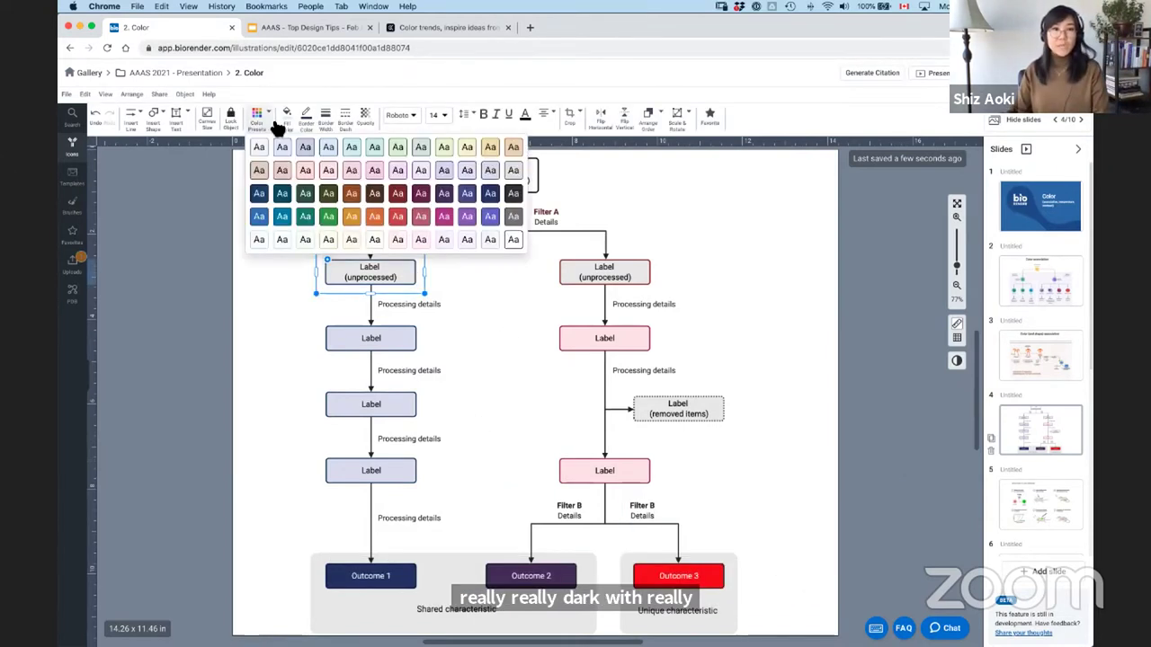
left_click(398, 216)
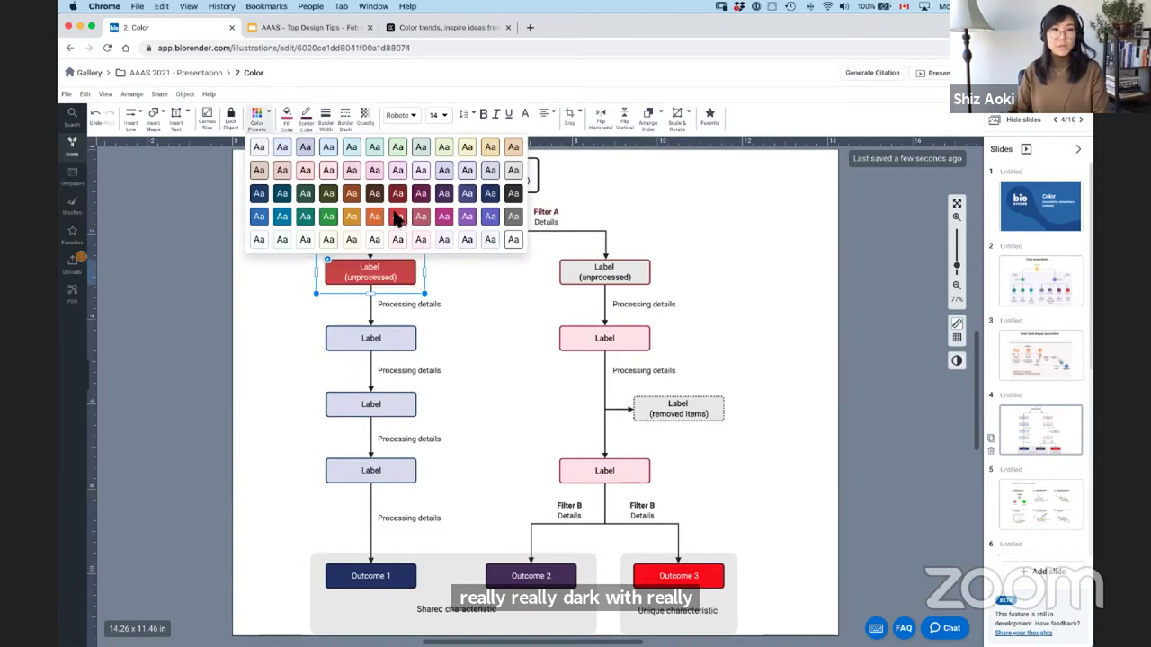
- Apply a light preset to Outcome 1, Outcome 2 and Outcome 3 together
left_click(715, 576)
left_click(569, 577, "shift")
left_click(400, 580, "shift")
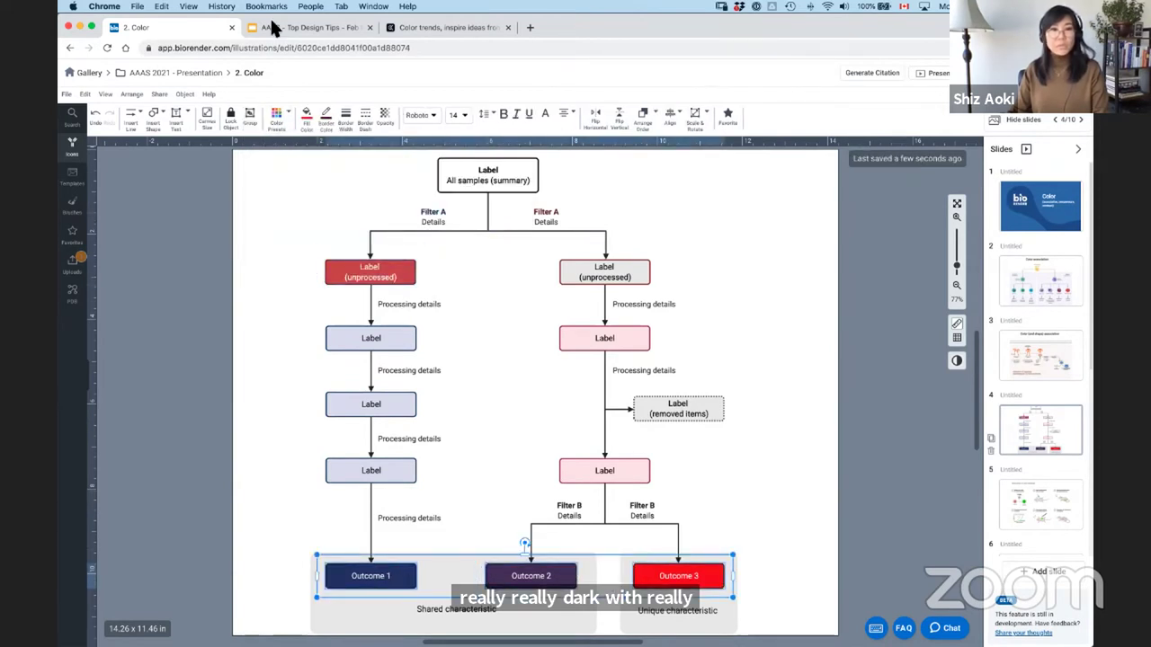
left_click(286, 120)
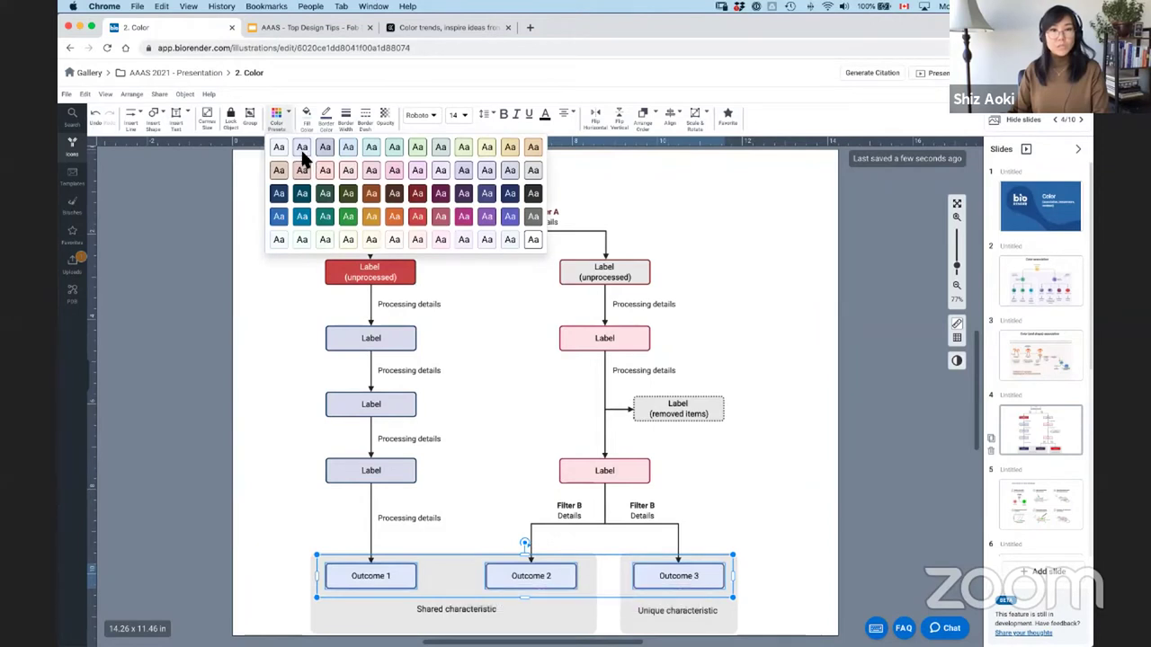
left_click(306, 160)
left_click(187, 303)
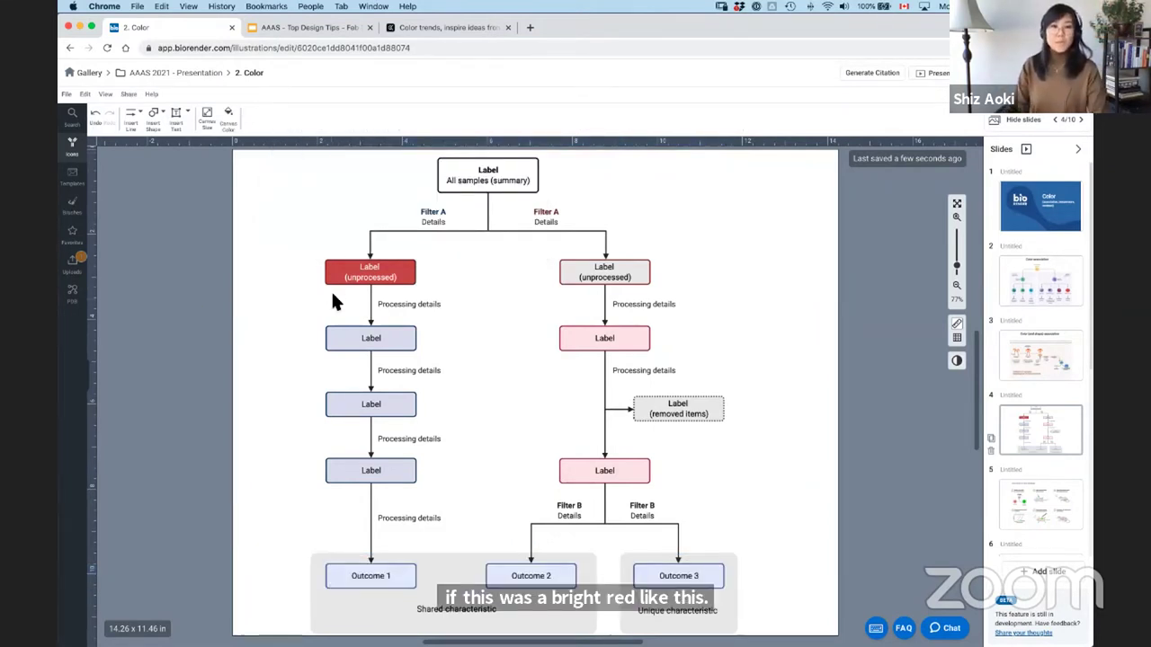
- Apply an orange preset to the two Label boxes beneath the red box
left_click(342, 338)
left_click(346, 406, "shift")
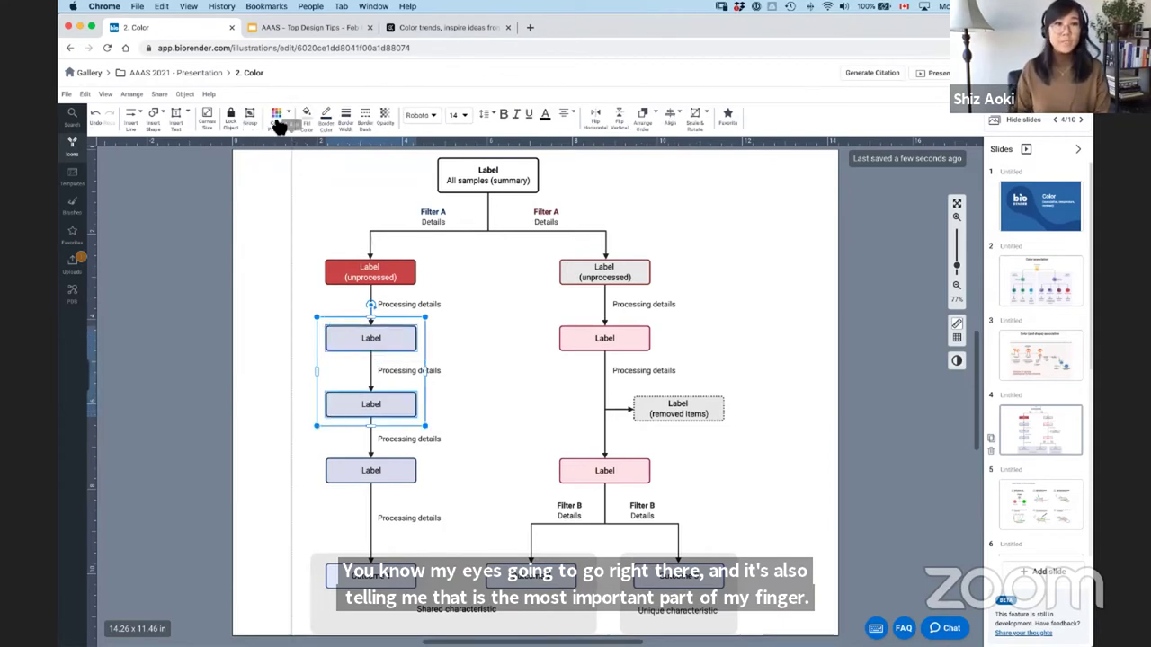
left_click(277, 117)
left_click(395, 217)
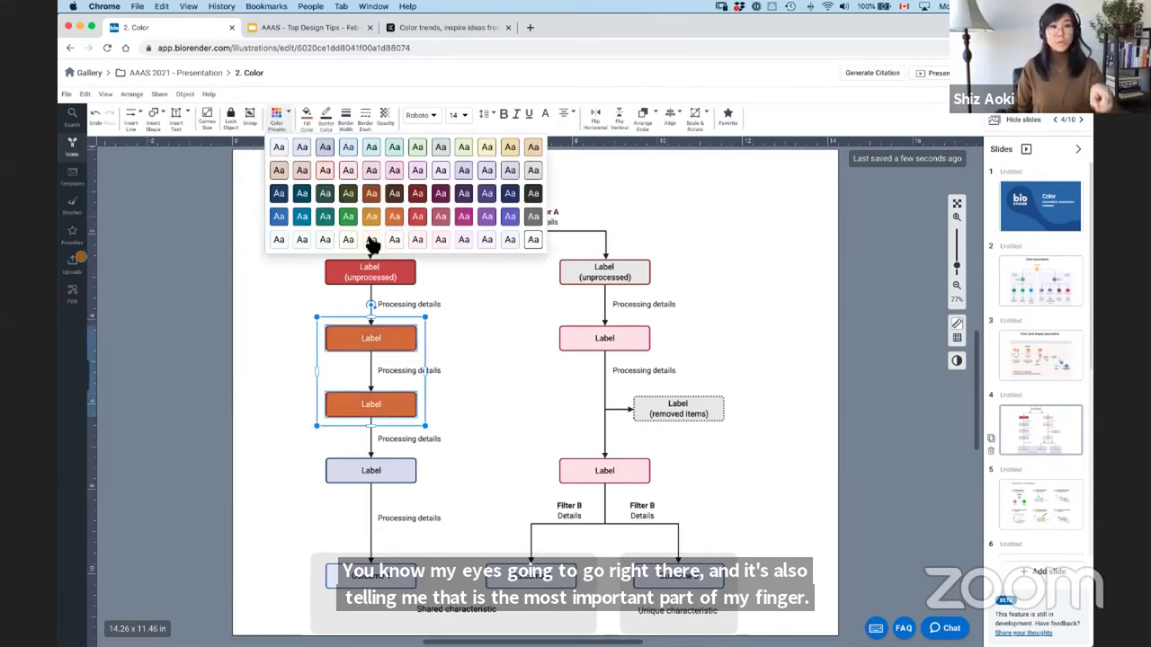
left_click(162, 369)
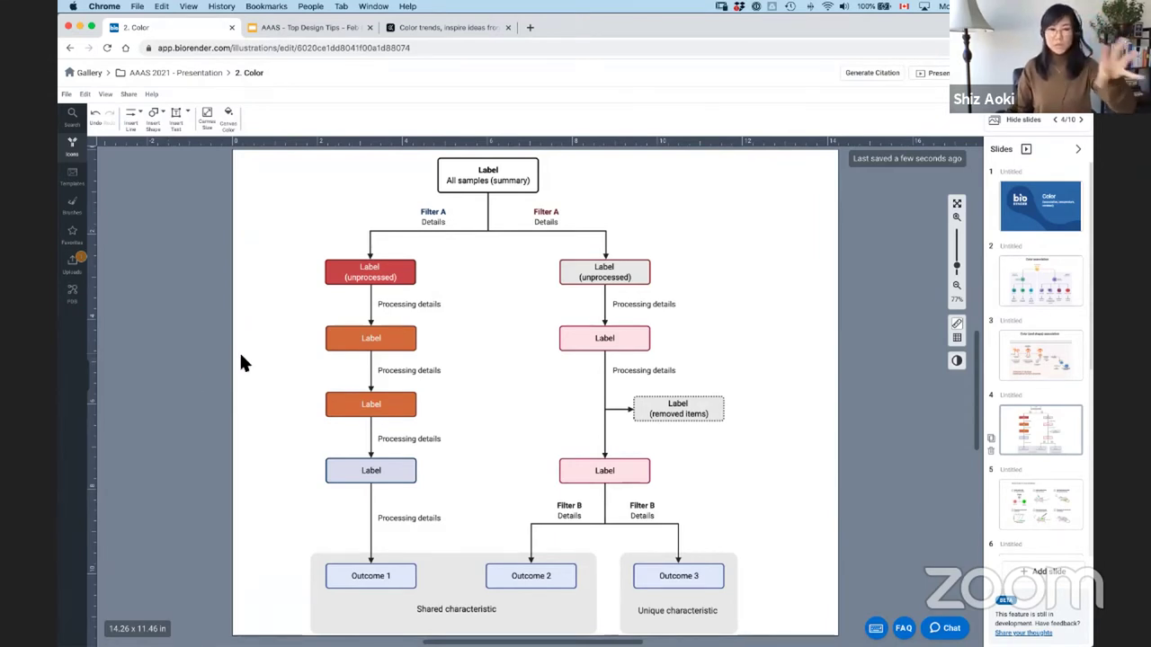
- Apply a green preset to the right unprocessed box and the two pink right-branch Labels
left_click(640, 274)
left_click(639, 339, "shift")
left_click(639, 477, "shift")
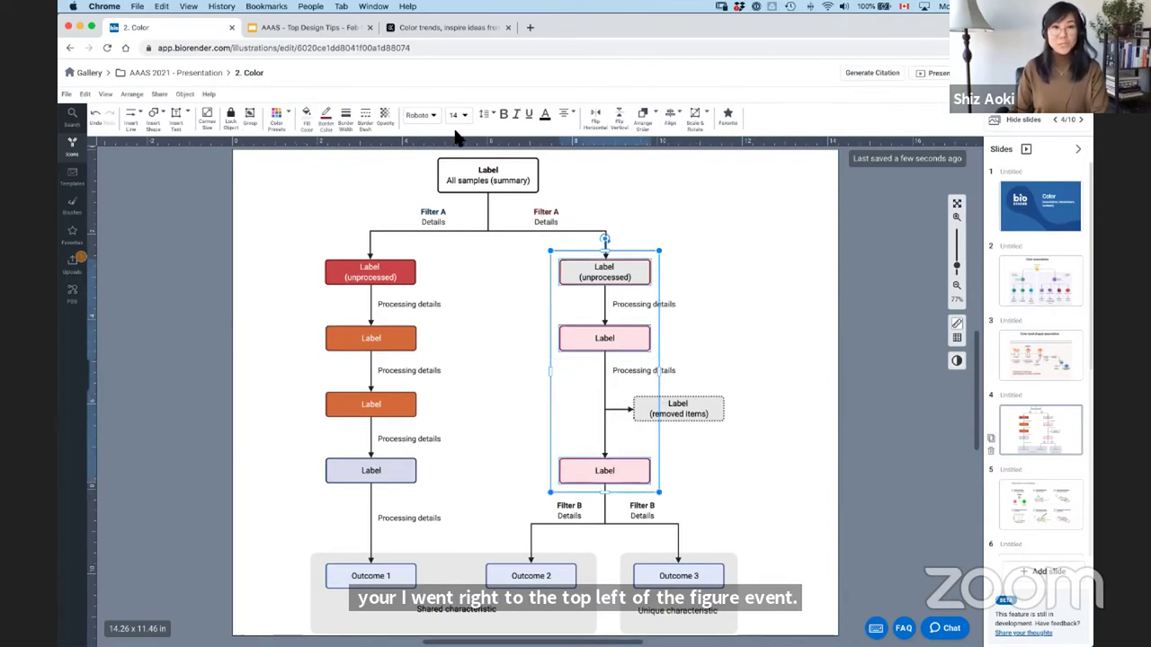
left_click(277, 114)
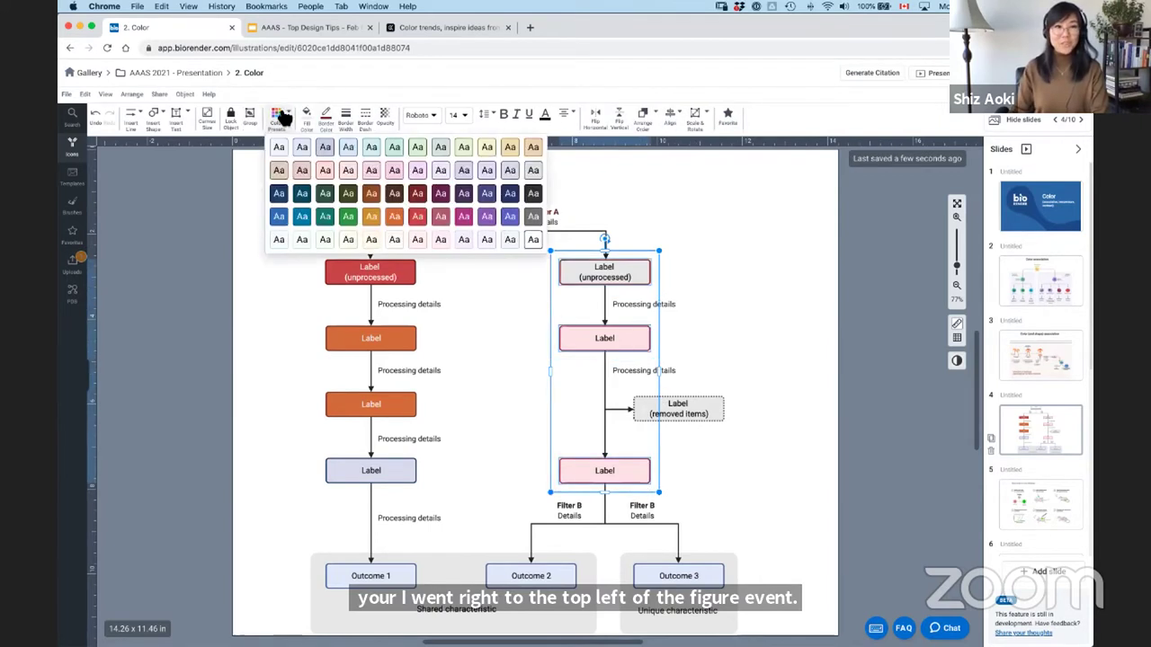
left_click(351, 223)
- Apply a blue preset to the bottom-left lavender Label and Outcome 2
left_click(371, 470)
left_click(508, 577, "shift")
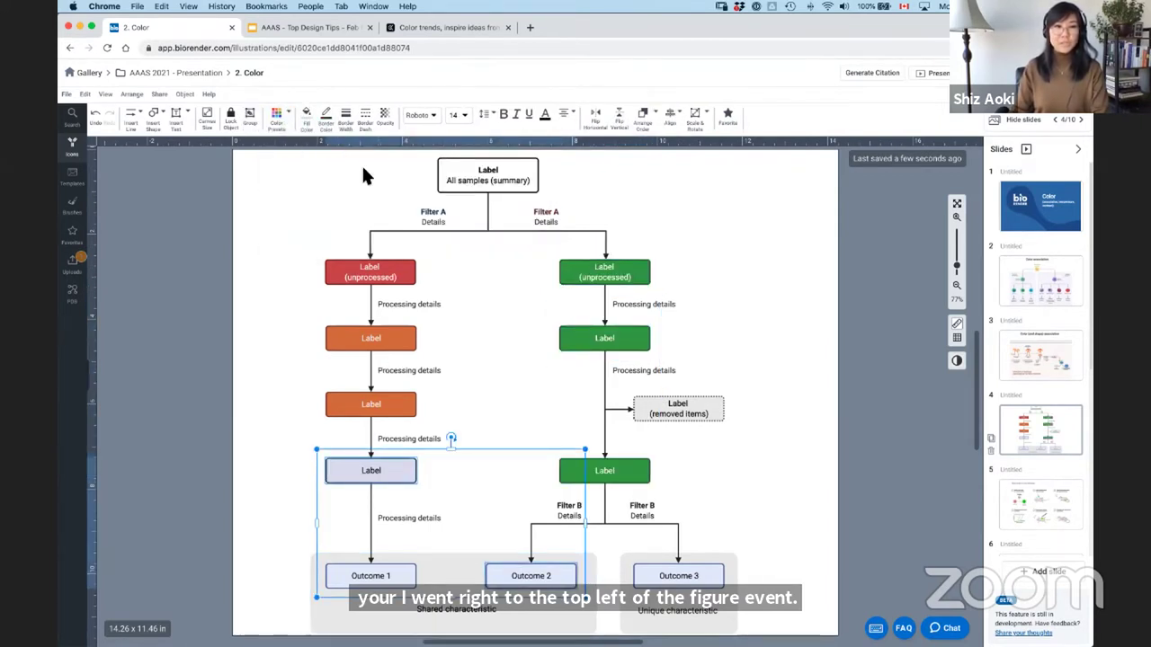
left_click(277, 114)
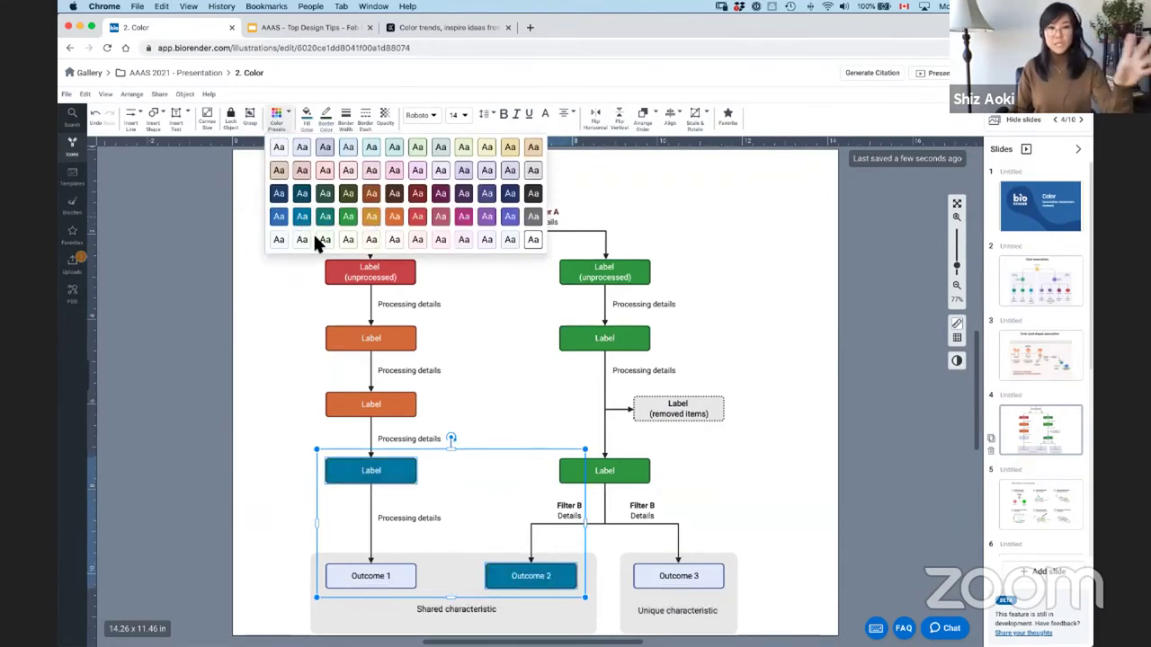
left_click(315, 239)
- Apply a purple preset to Outcome 1 and Outcome 3
left_click(336, 567)
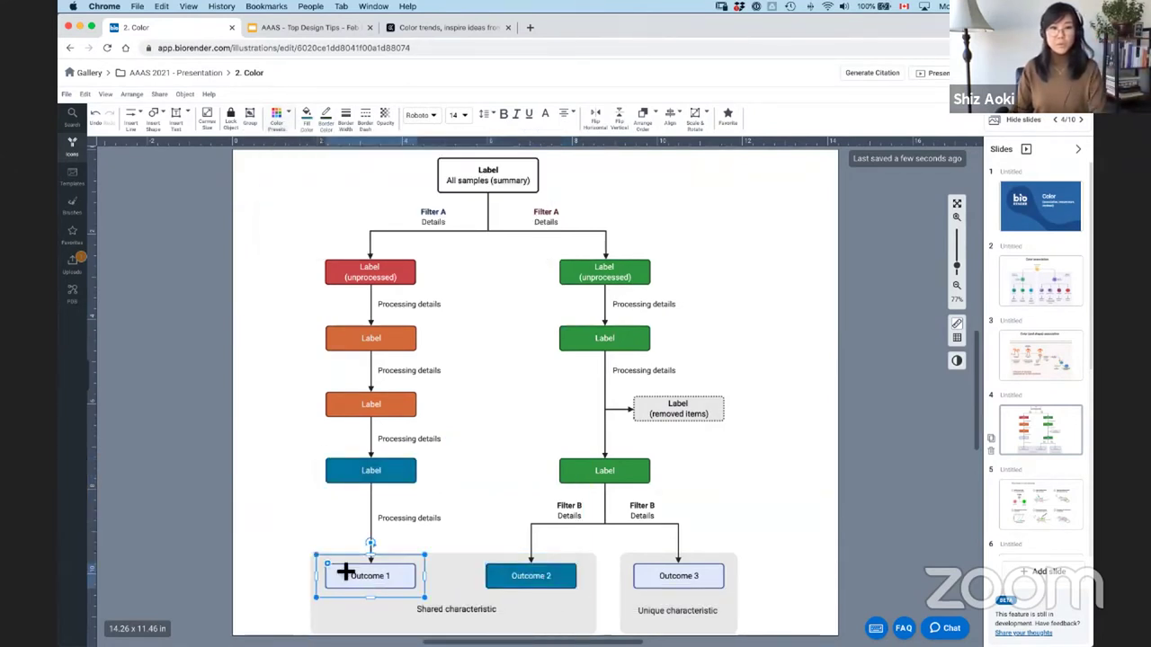
left_click(647, 585, "shift")
left_click(286, 115)
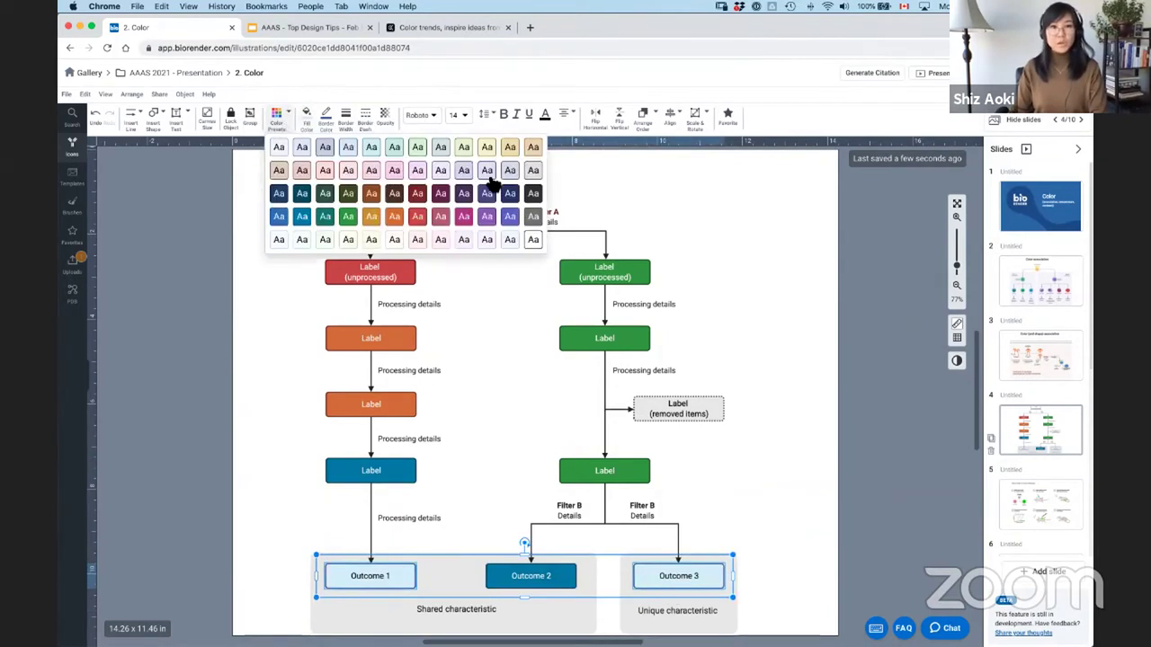
left_click(516, 216)
left_click(843, 299)
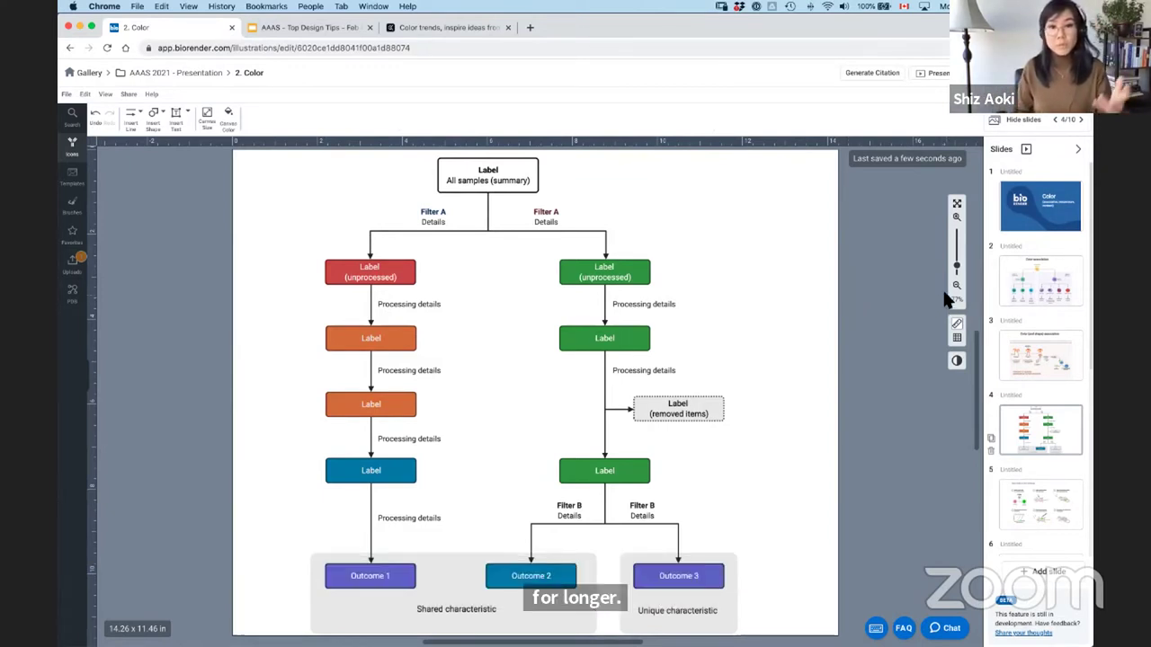
- Select the red and green unprocessed boxes, the green Labels and all three outcomes for a preset
left_click(411, 270)
left_click(634, 268, "shift")
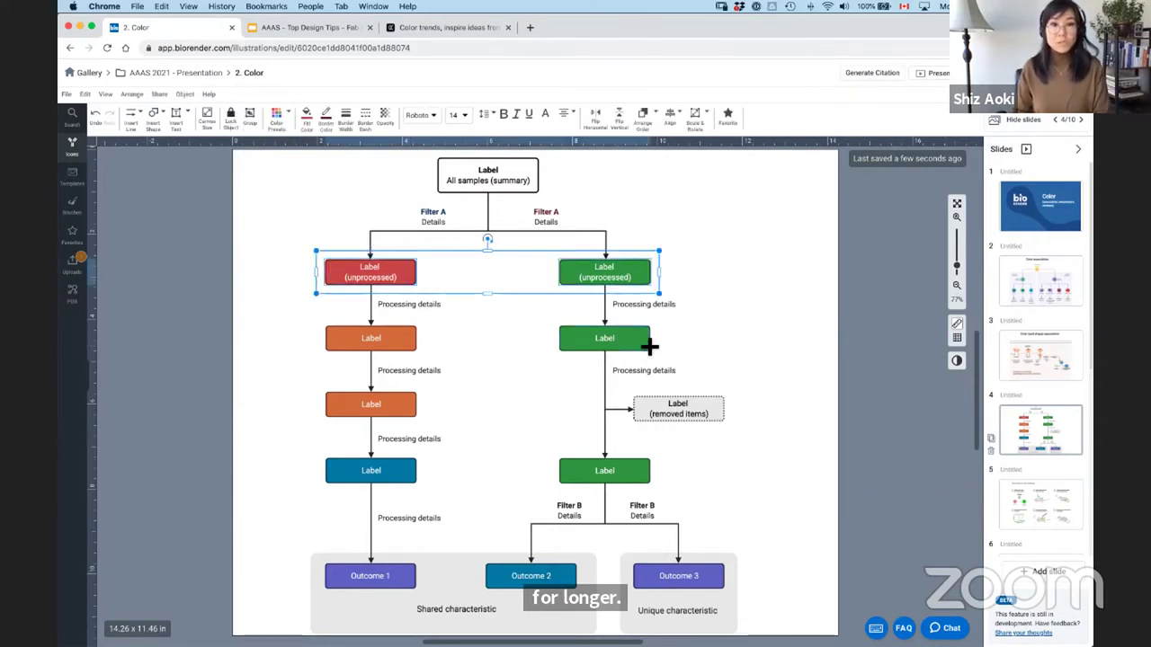
left_click(647, 342, "shift")
left_click(646, 469, "shift")
left_click(711, 570, "shift")
left_click(567, 574, "shift")
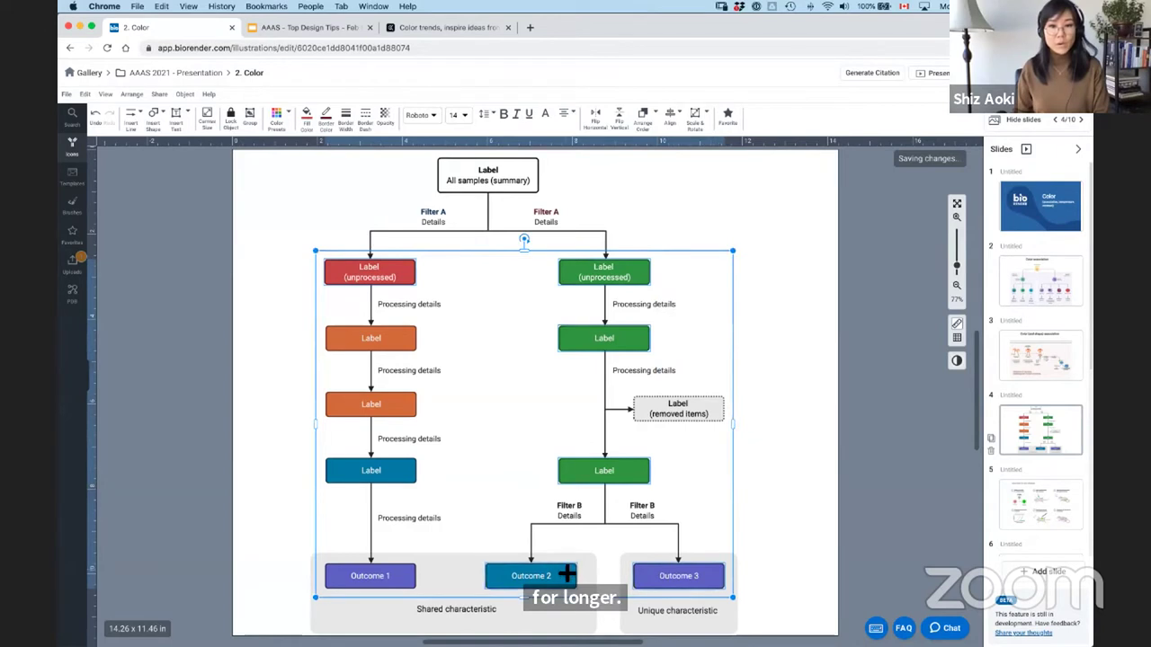
left_click(400, 580, "shift")
left_click(277, 117)
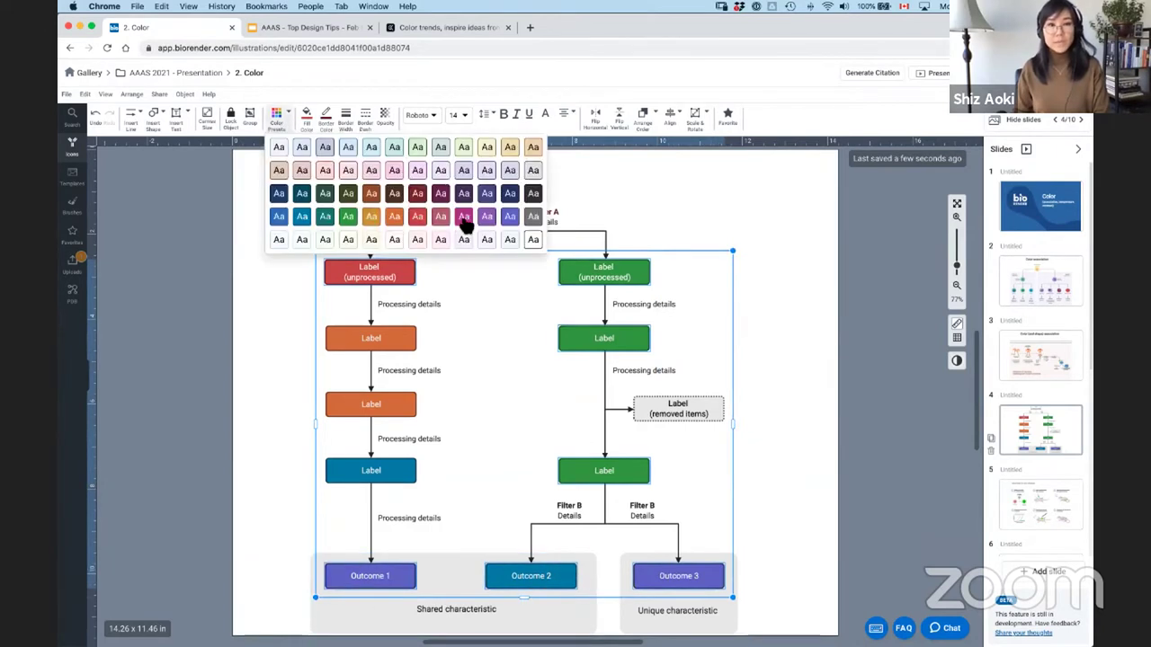
- Apply the first pale preset to the selected boxes, leaving only two orange and one blue coloured
left_click(290, 152)
left_click(219, 329)
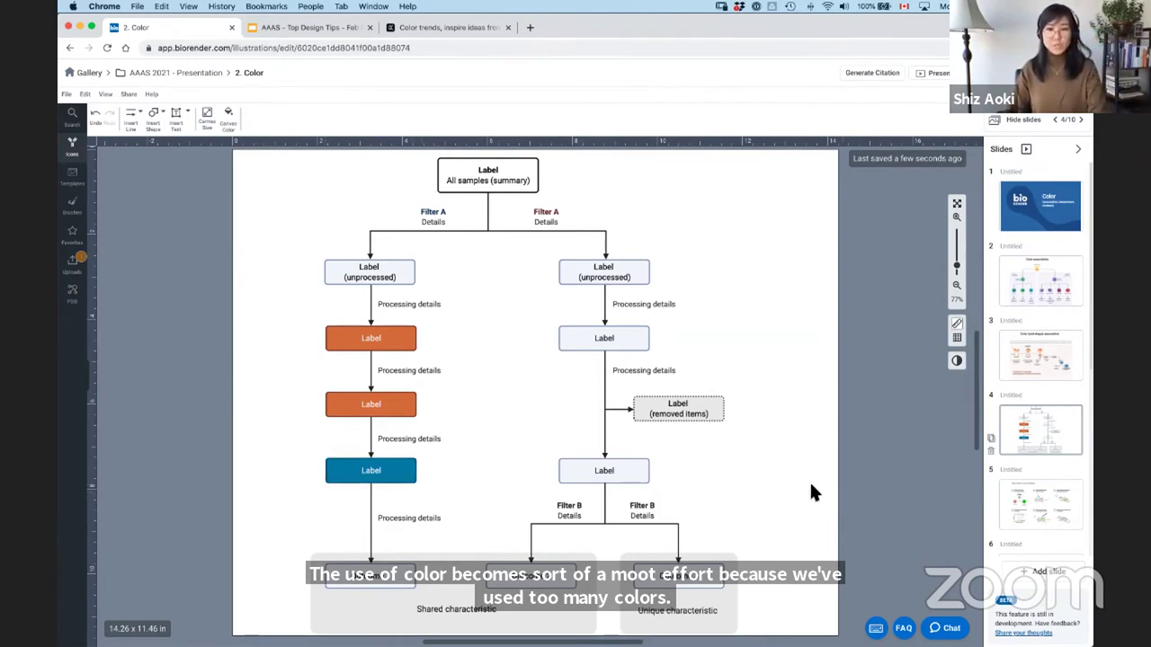
scroll(791, 499, "down", 1)
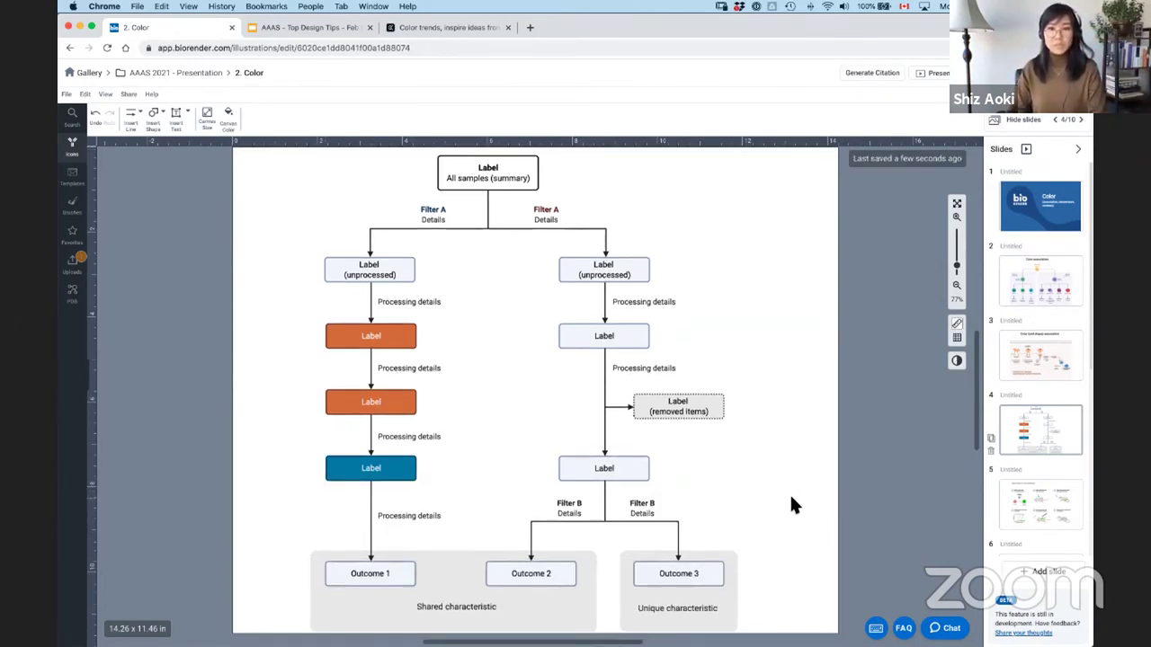
scroll(791, 505, "up", 1)
scroll(1043, 468, "down", 1)
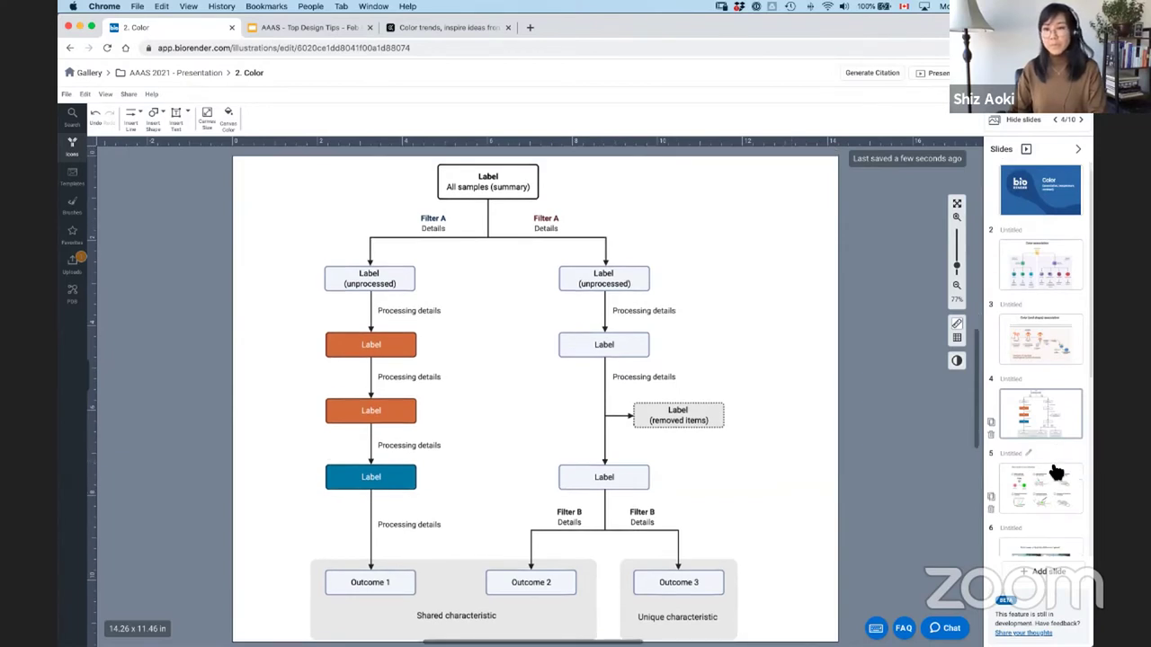
- Go to slide 5, Mouse Model of Cancer Metastasis
left_click(1066, 509)
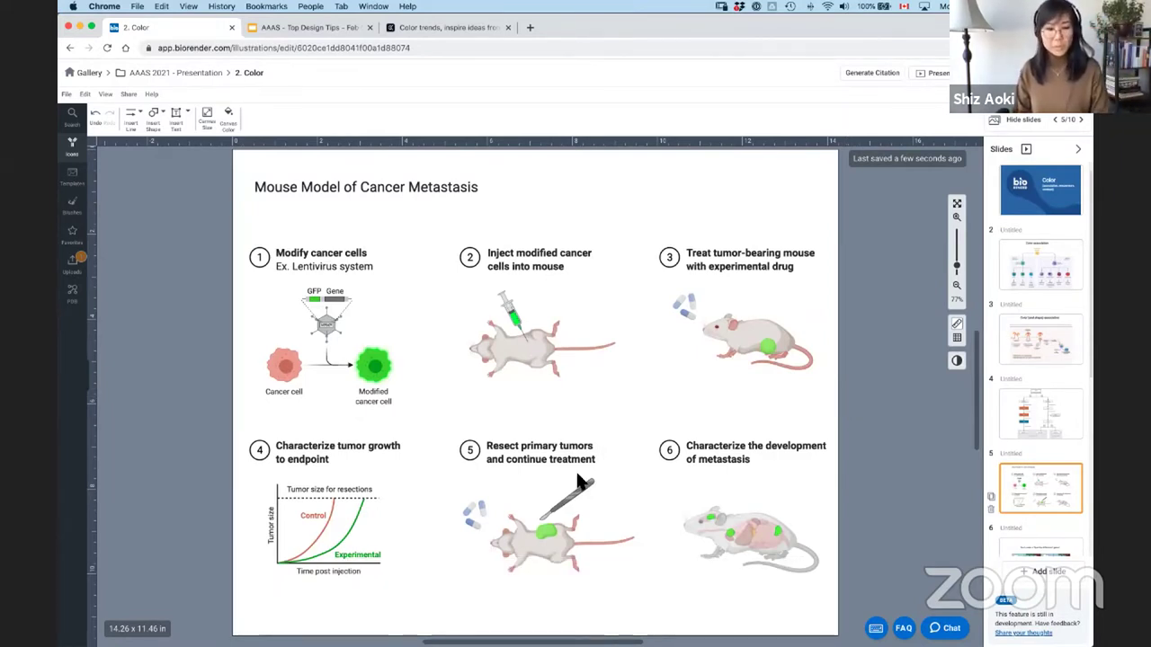
scroll(571, 438, "up", 1)
scroll(572, 437, "up", 2)
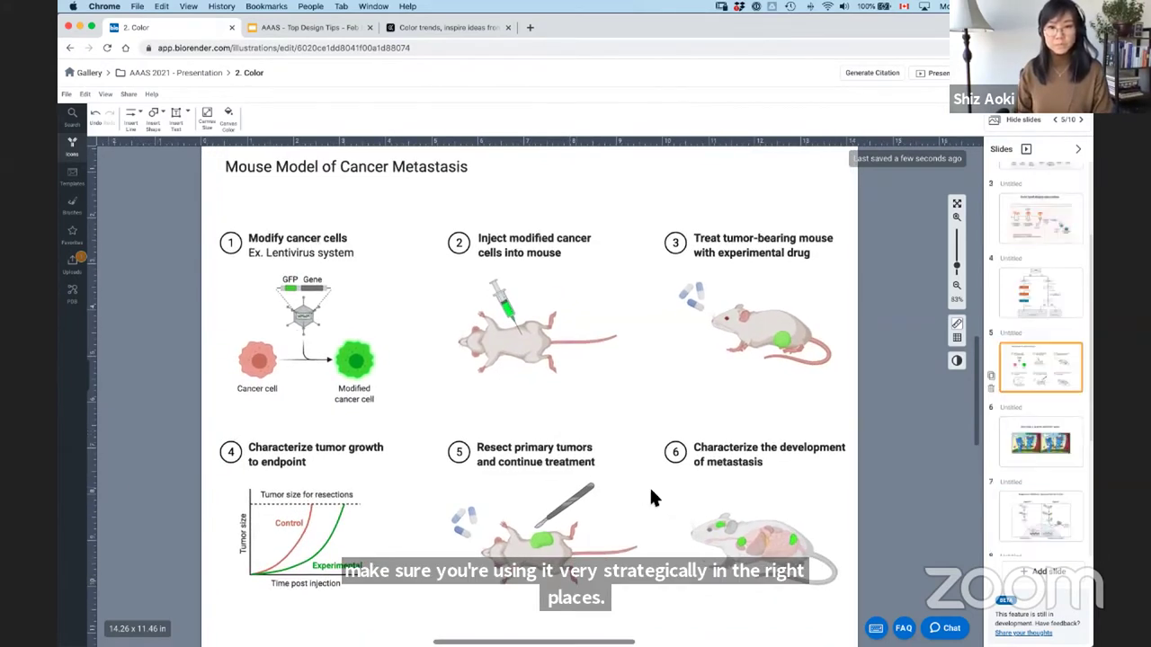
scroll(654, 494, "up", 2)
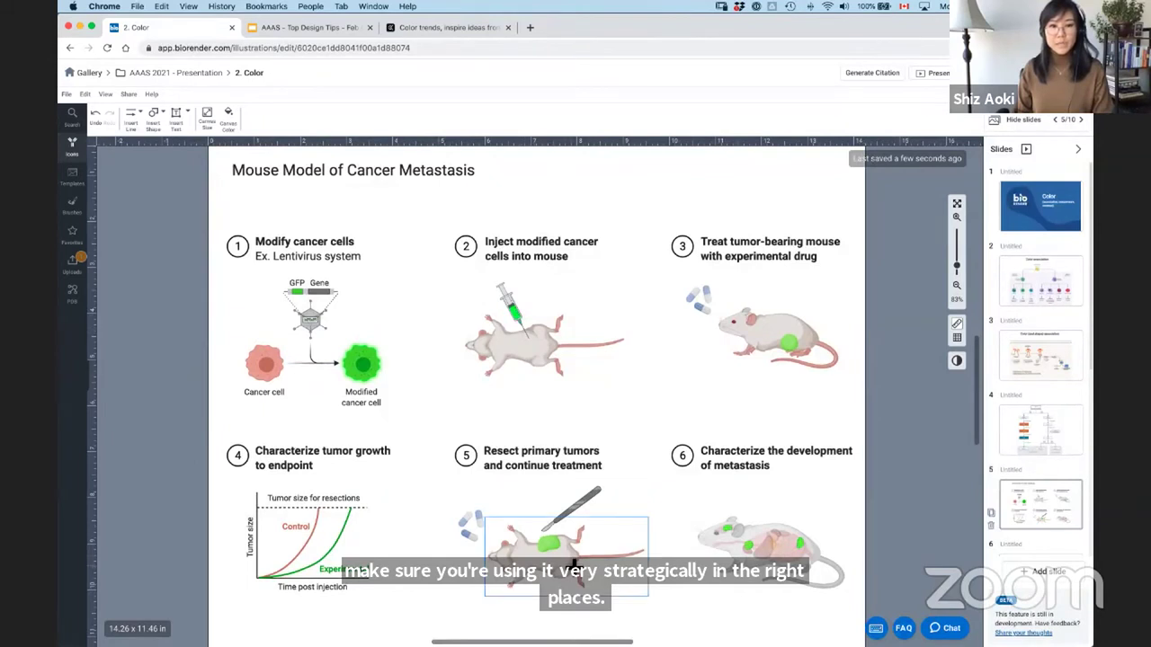
- Set the panel 6 metastasis mouse figure to 43% opacity
left_click(536, 524)
left_click(469, 529)
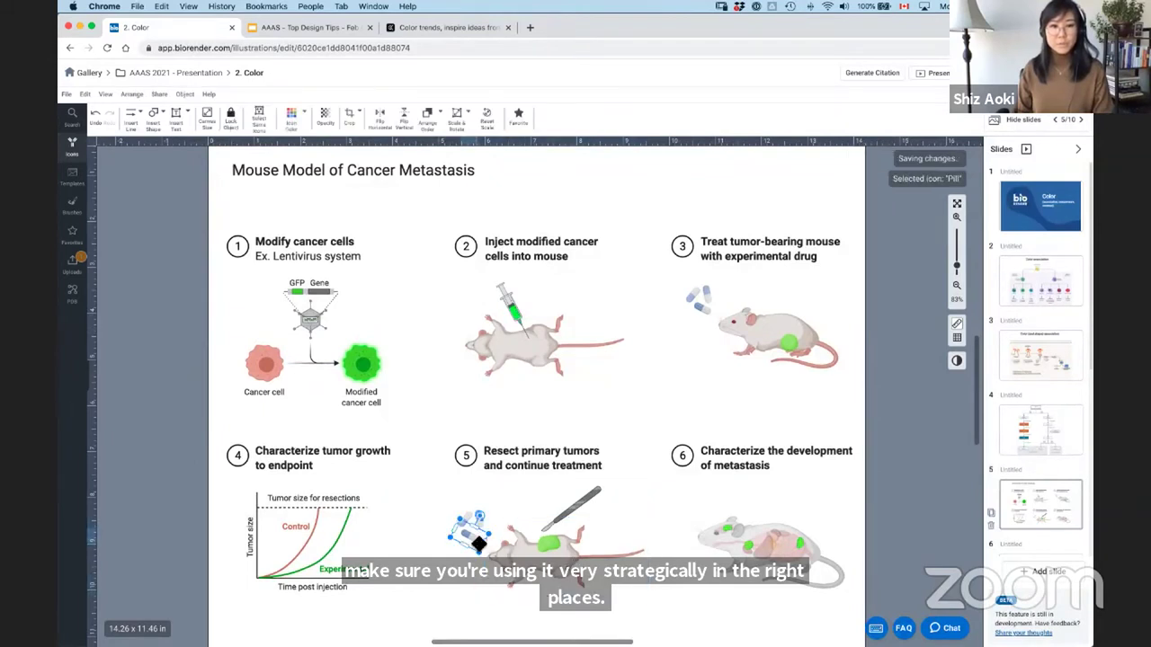
left_click(482, 477)
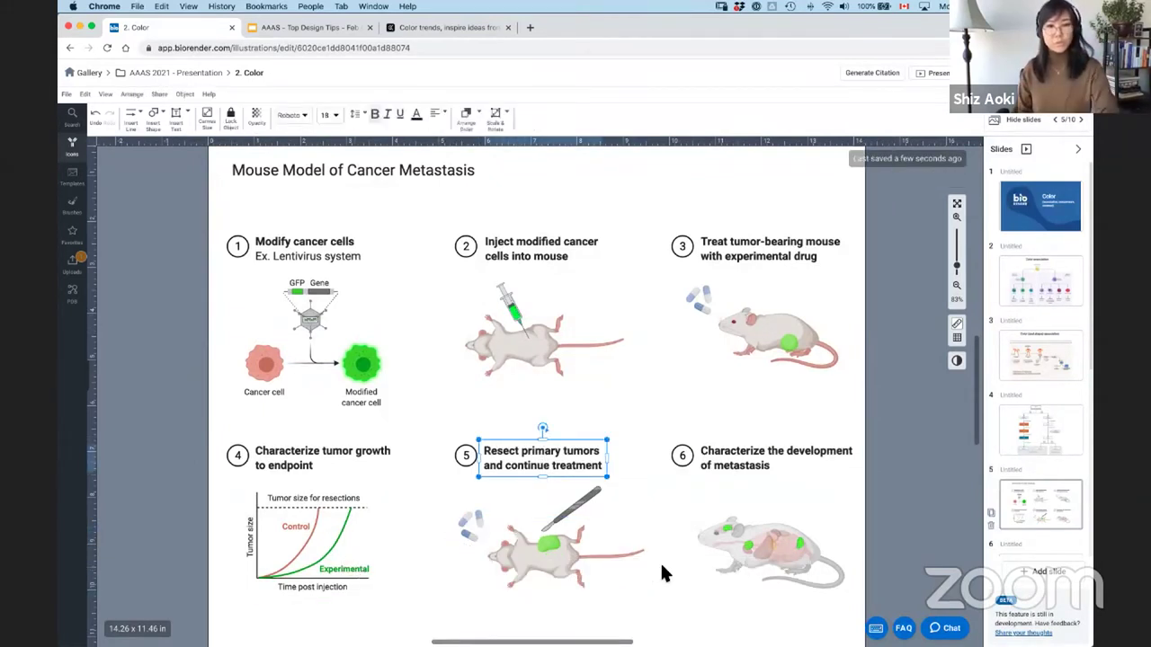
left_click(771, 561)
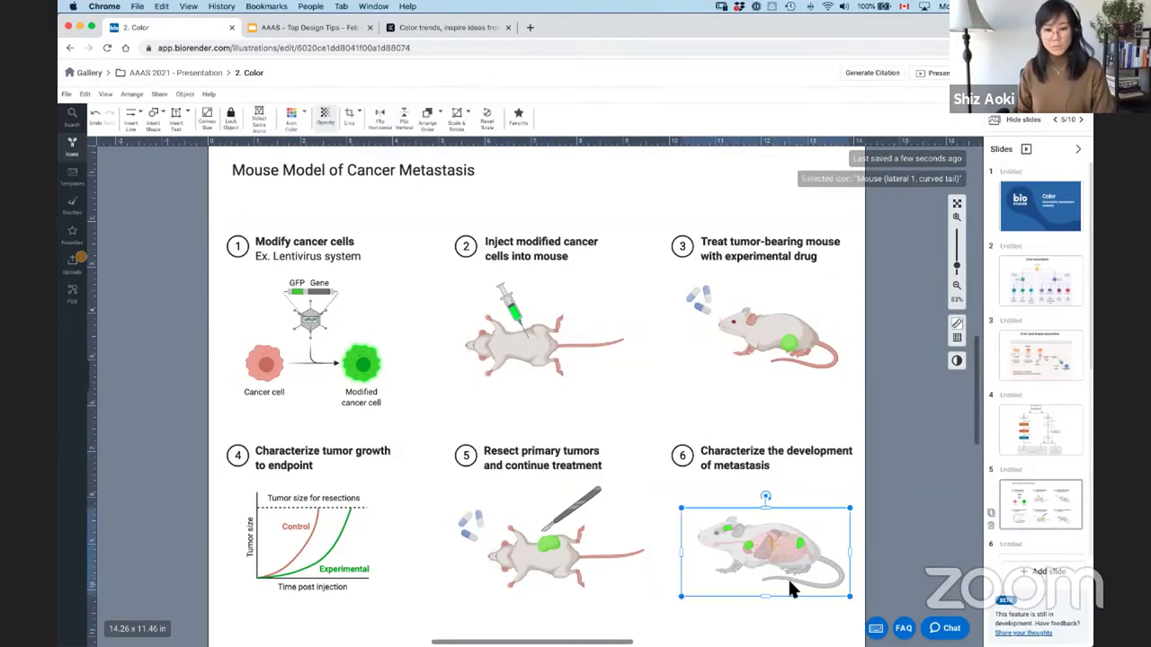
scroll(787, 576, "up", 5)
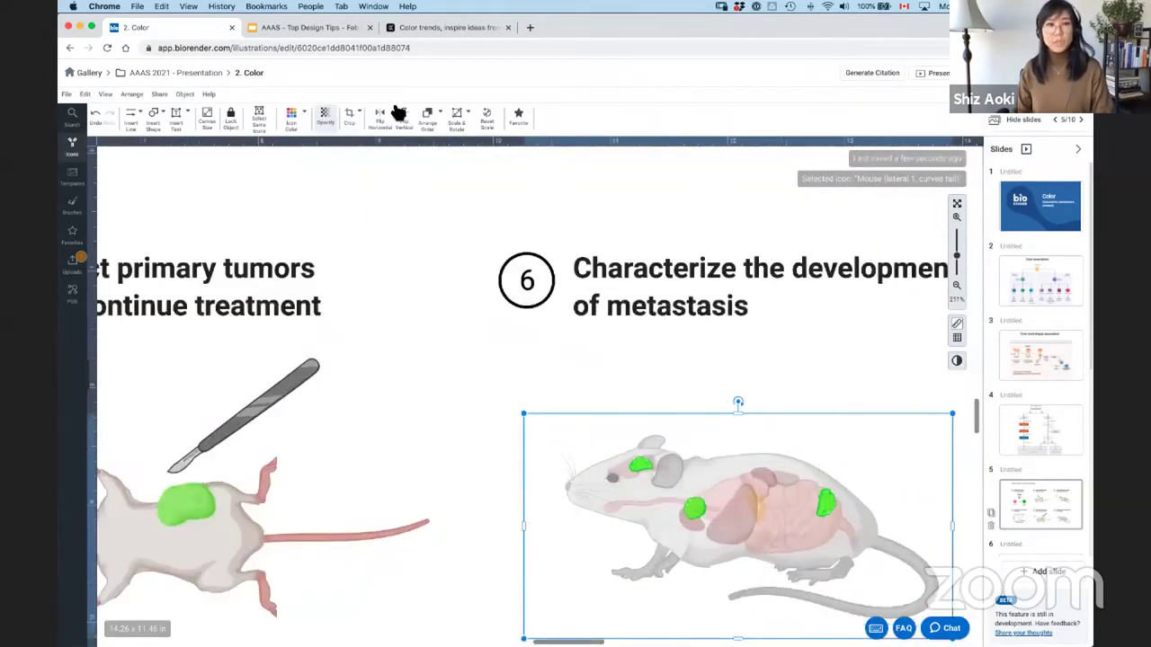
left_click(325, 115)
left_click_drag(384, 147, 417, 153)
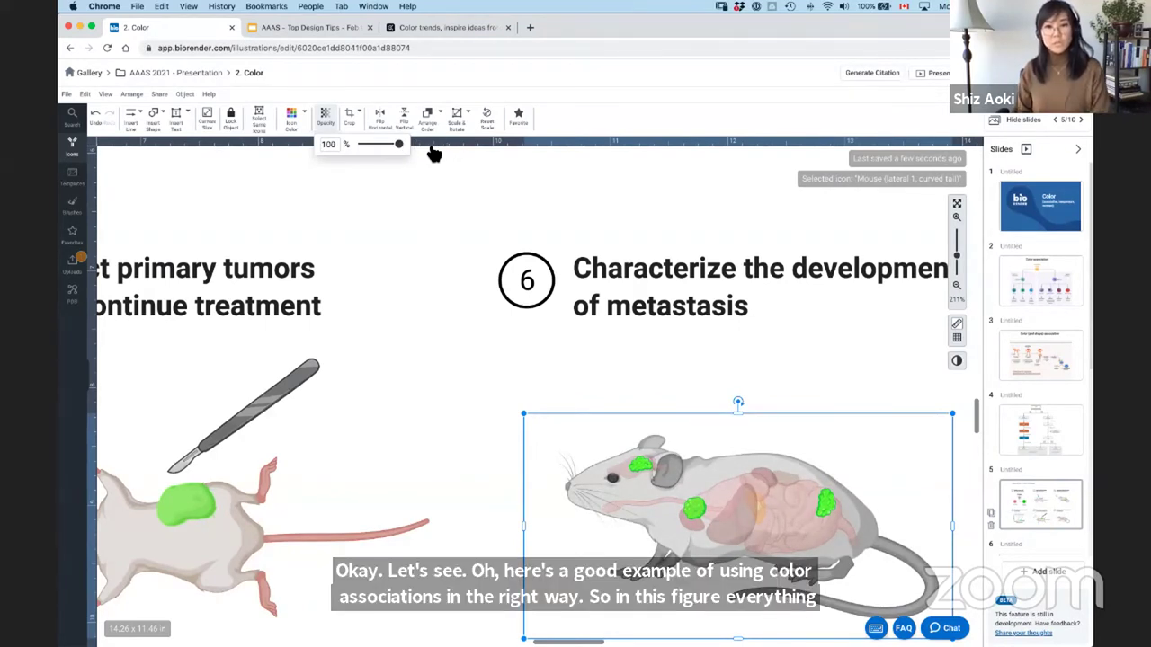
left_click_drag(400, 149, 382, 157)
left_click(458, 388)
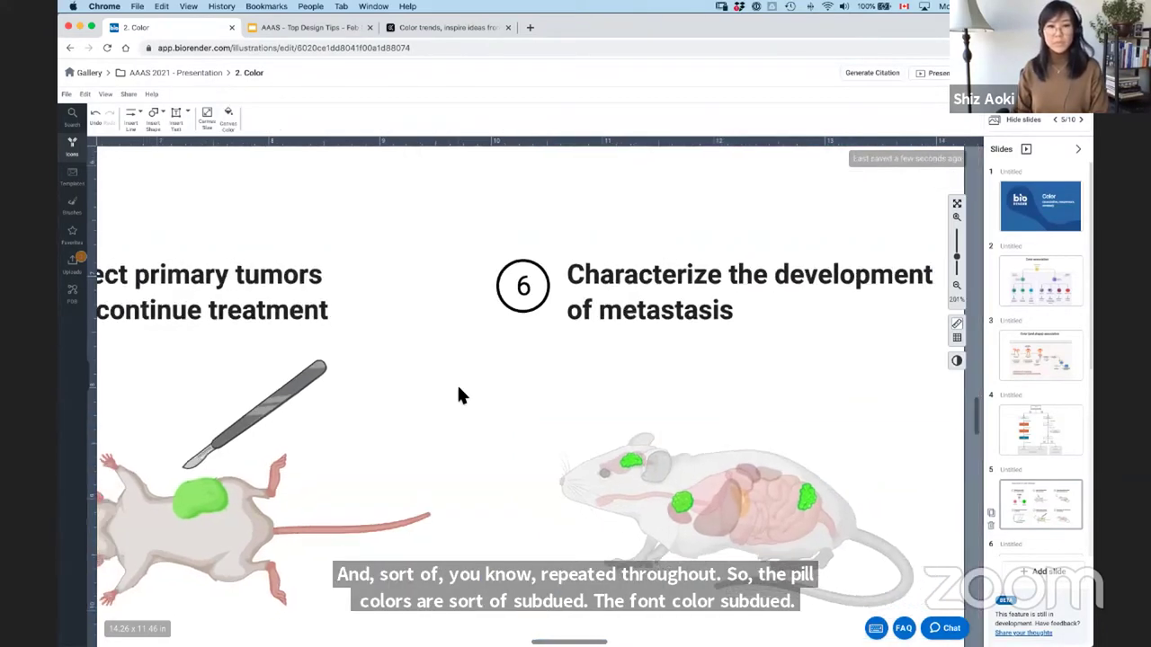
- Scroll through the slides to reach slide 6, the 'Spot the difference' example
scroll(457, 396, "down", 5)
scroll(454, 389, "up", 3)
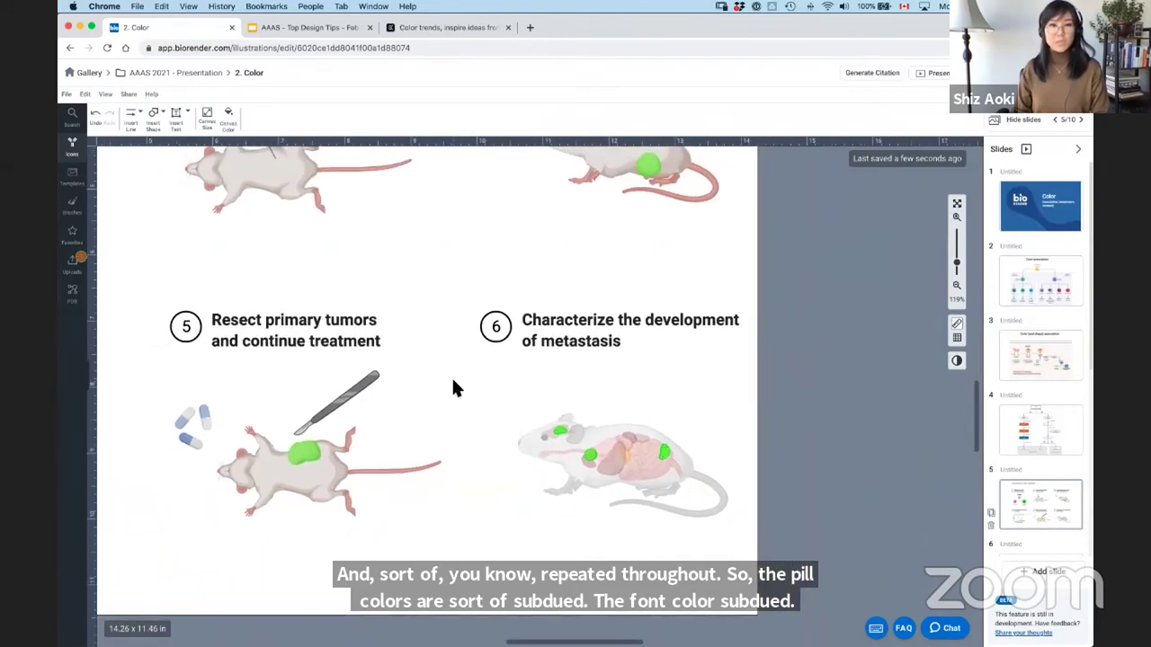
scroll(454, 387, "down", 5)
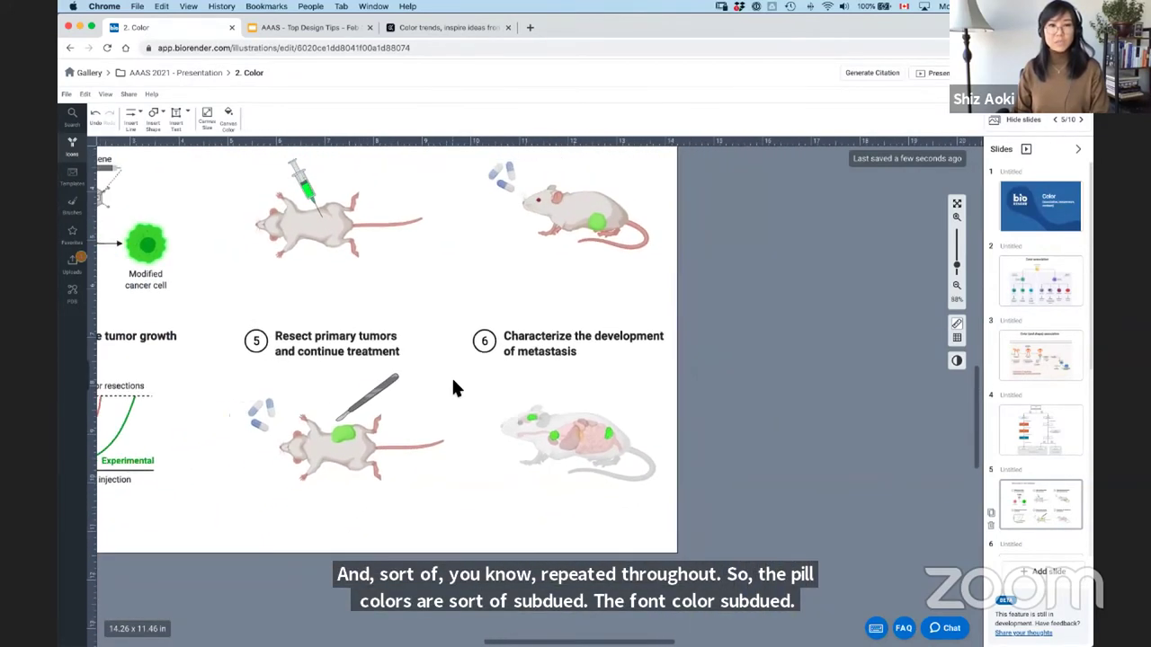
scroll(453, 387, "down", 3)
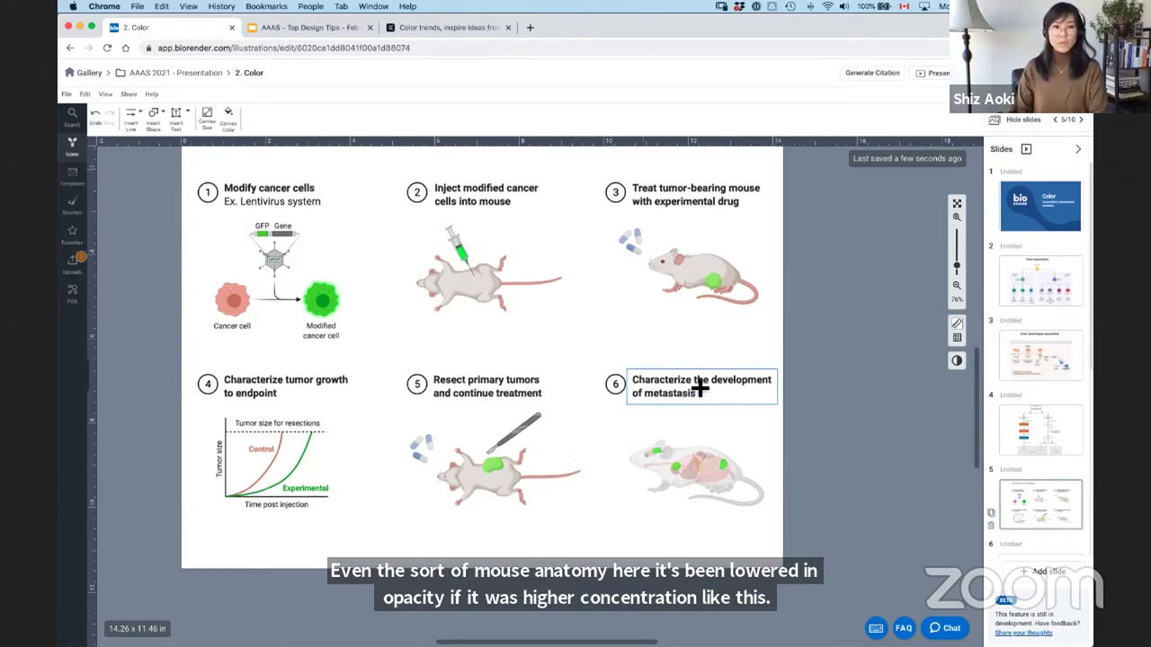
scroll(791, 431, "up", 3)
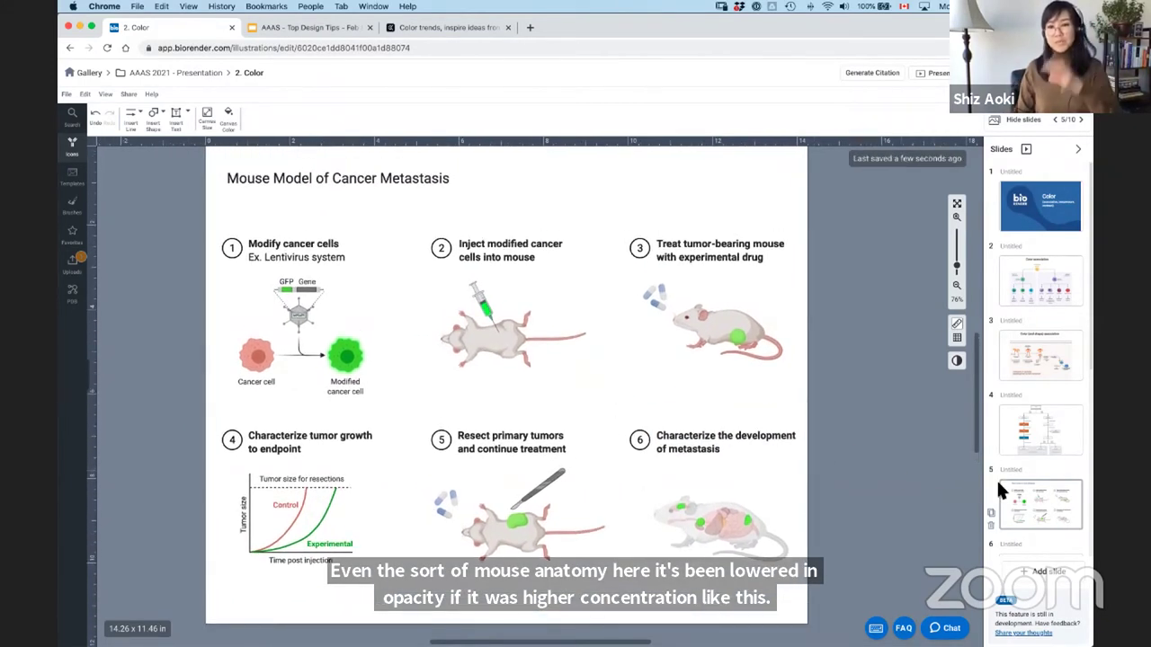
scroll(1034, 498, "down", 2)
- Move from slide 6 to slide 7, the Hippo OFF versus Hippo ON comparison
left_click(1034, 497)
scroll(1034, 485, "down", 2)
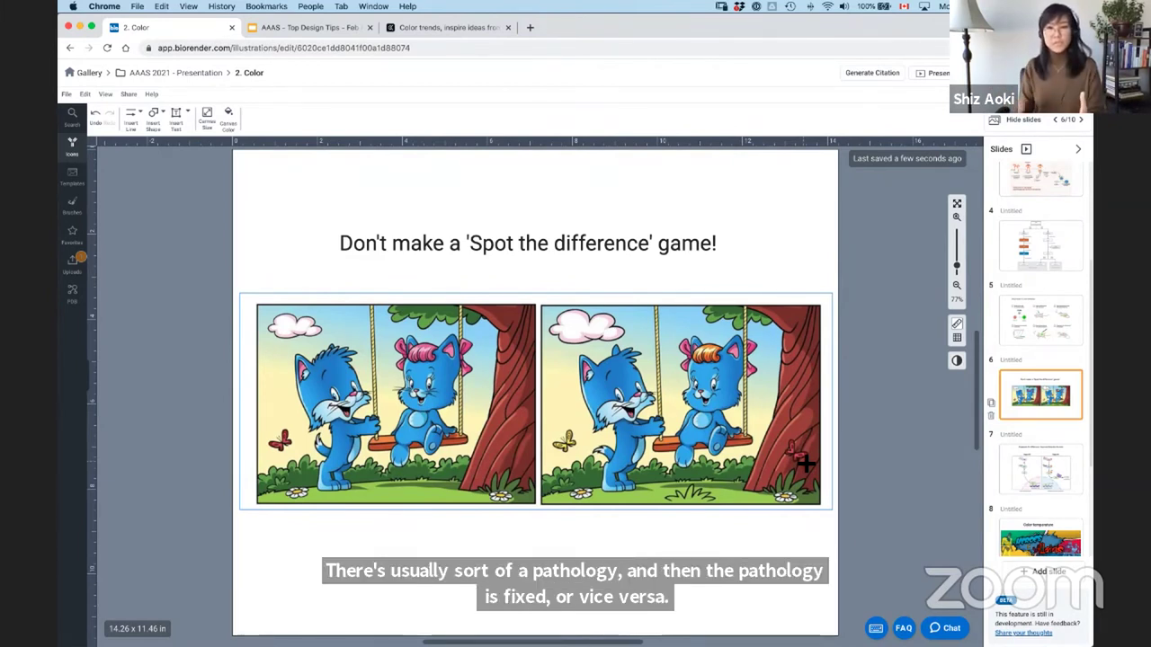
left_click(1043, 475)
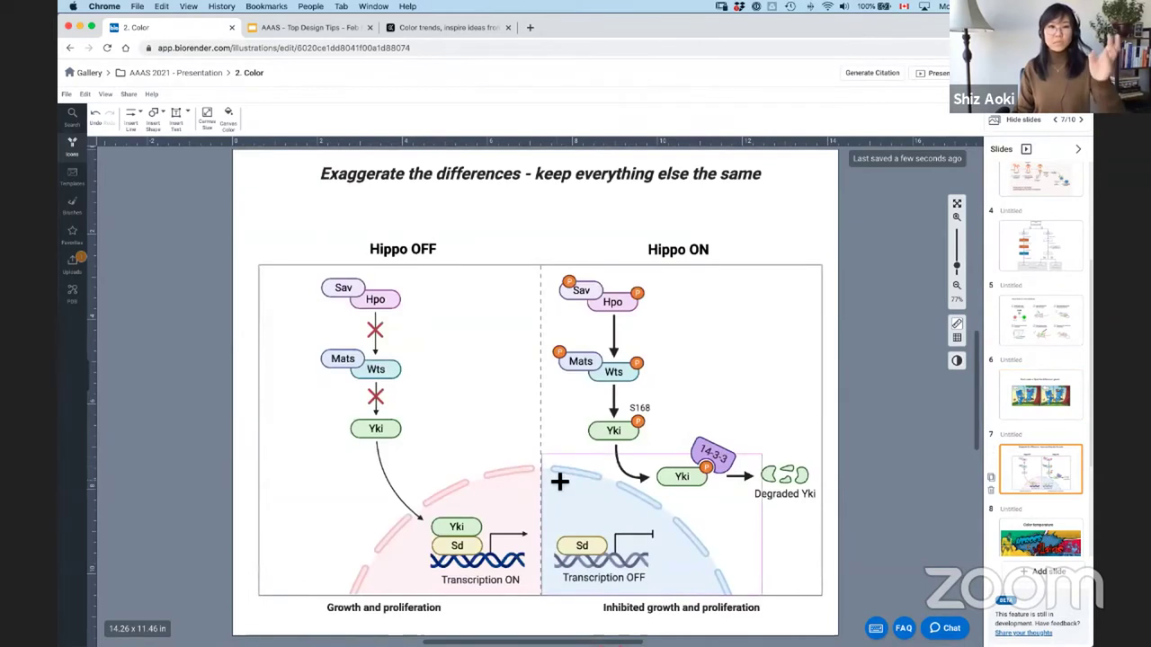
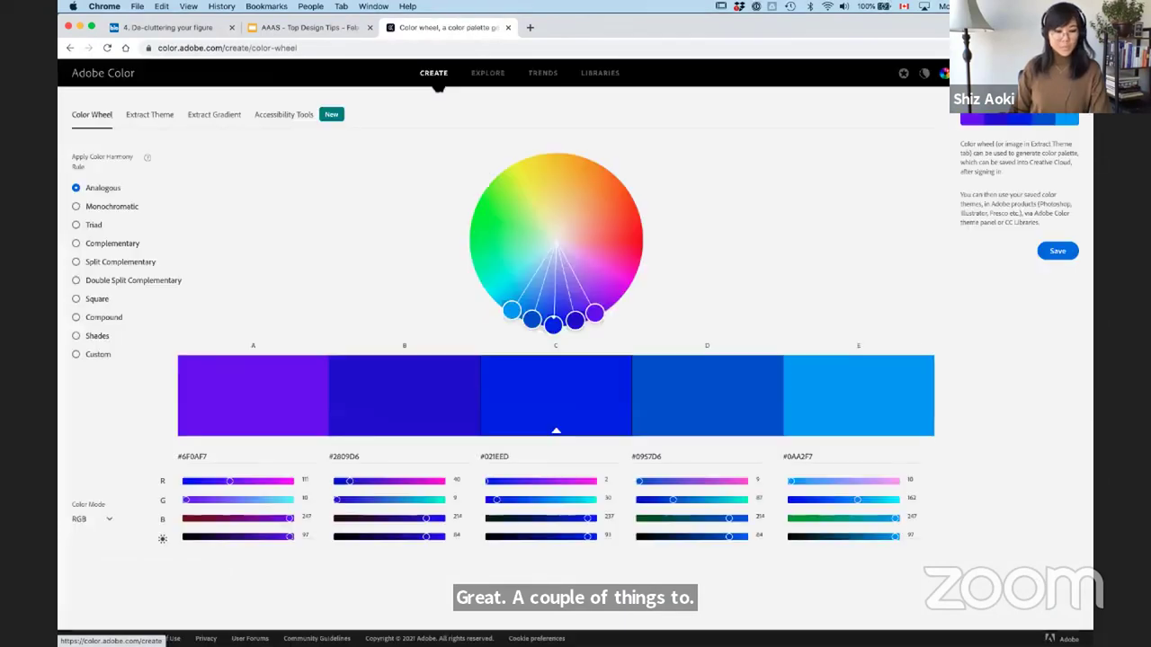
- Apply the Complementary rule and move the base colour into purple, giving #5E40A3 to #F0E775
left_click(108, 249)
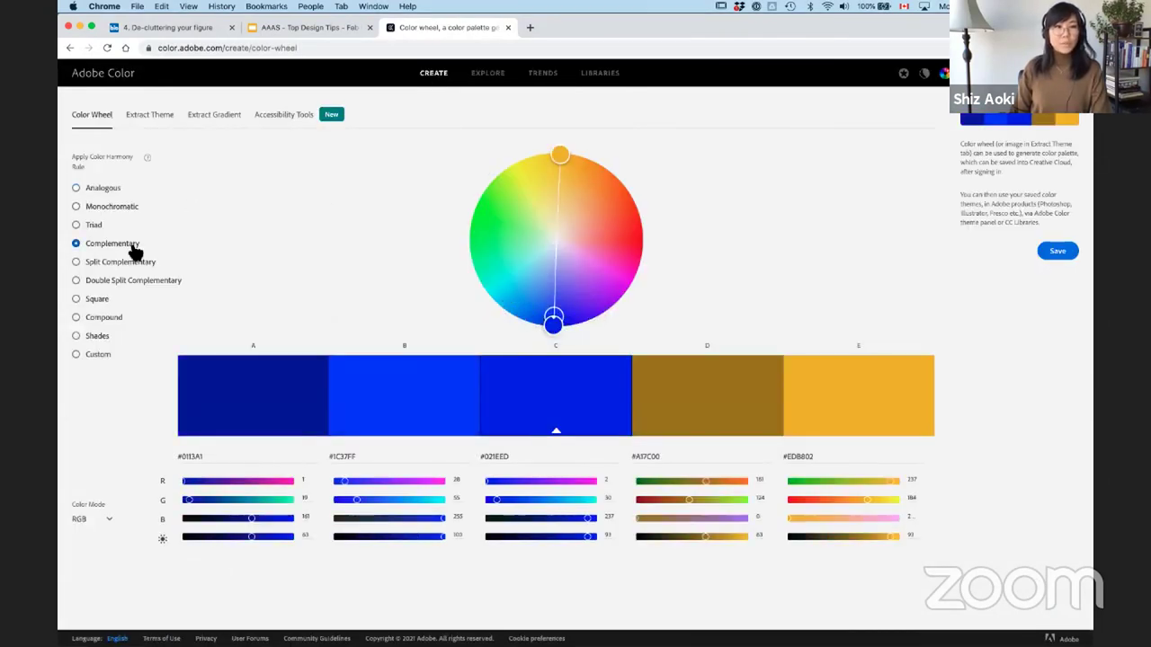
mouse_move(554, 288)
left_mouse_down()
mouse_move(557, 267)
mouse_move(566, 278)
mouse_move(599, 269)
mouse_move(620, 222)
mouse_move(611, 202)
mouse_move(542, 183)
mouse_move(552, 178)
mouse_move(558, 222)
mouse_move(552, 190)
mouse_move(556, 211)
mouse_move(513, 215)
mouse_move(509, 249)
mouse_move(573, 285)
left_mouse_up()
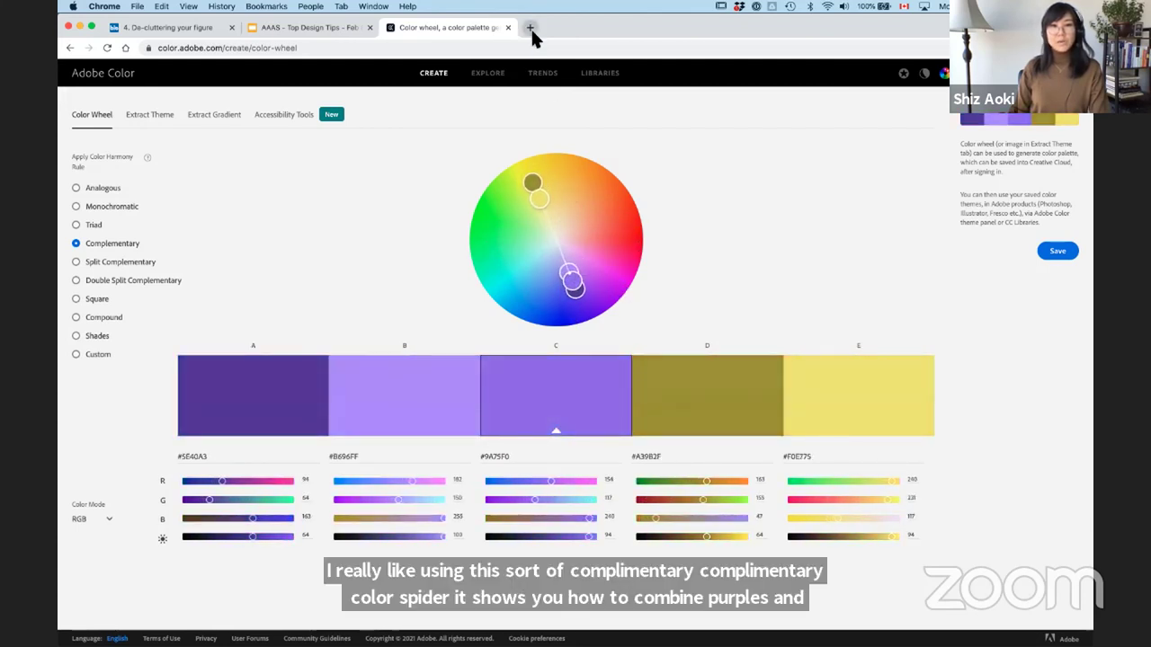
- Load learn.biorender.com in a new tab to reach the Learning Hub's All Tutorials page
left_click(530, 27)
type("learn")
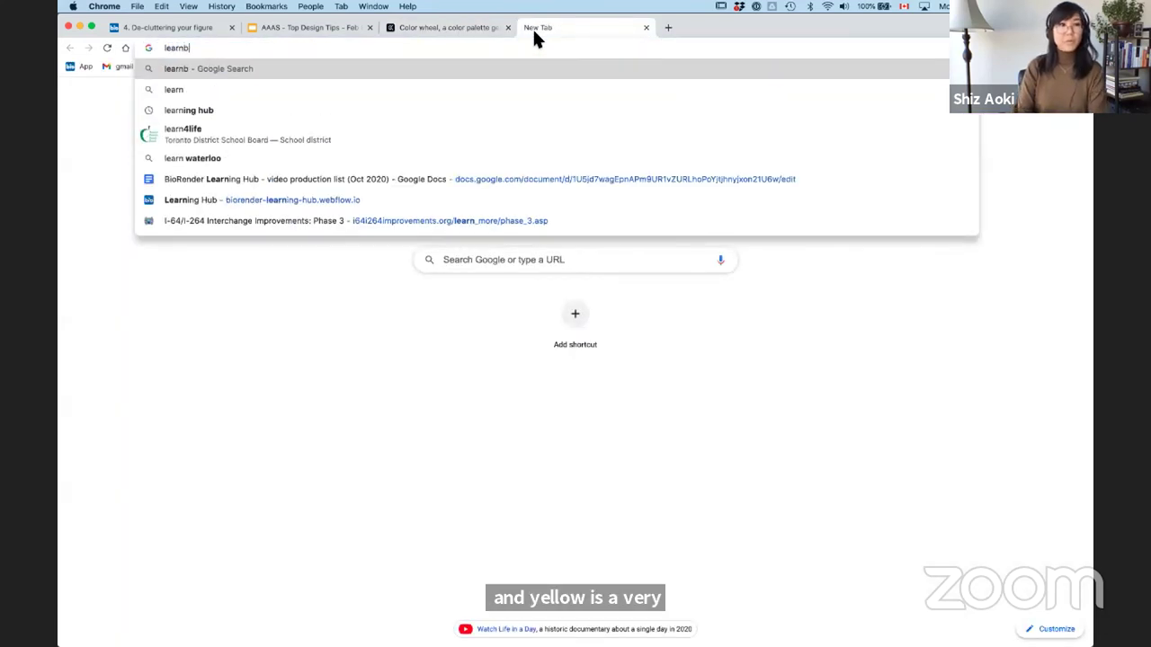
type(".biorender.om")
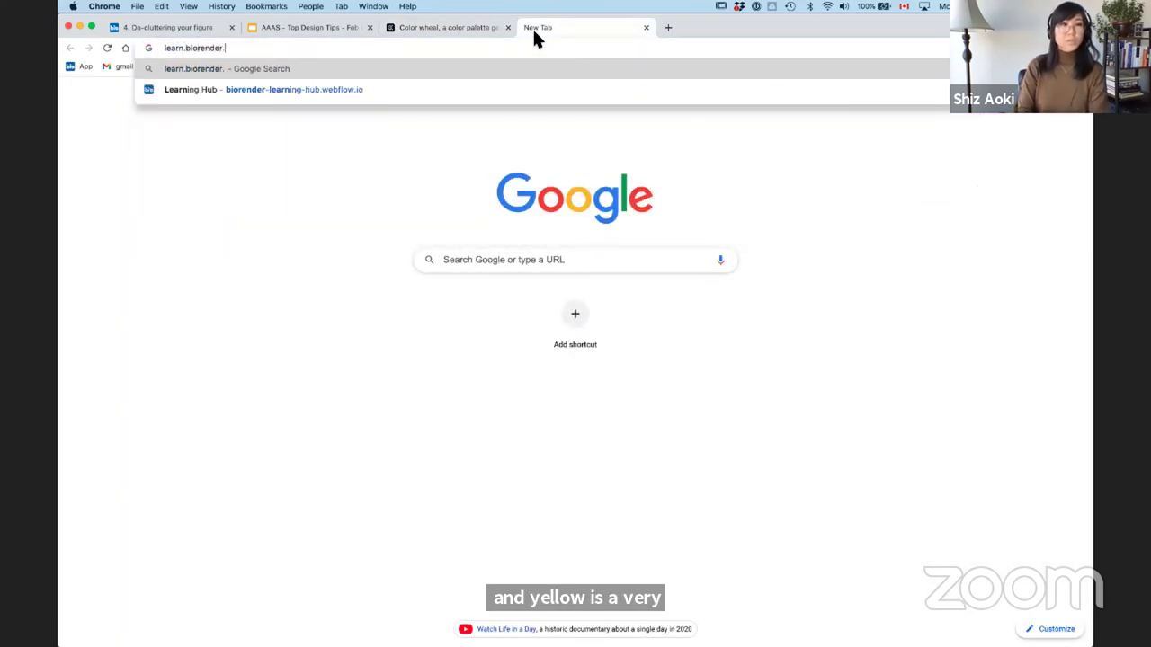
key("BackSpace")
key("BackSpace")
type("com")
key("Return")
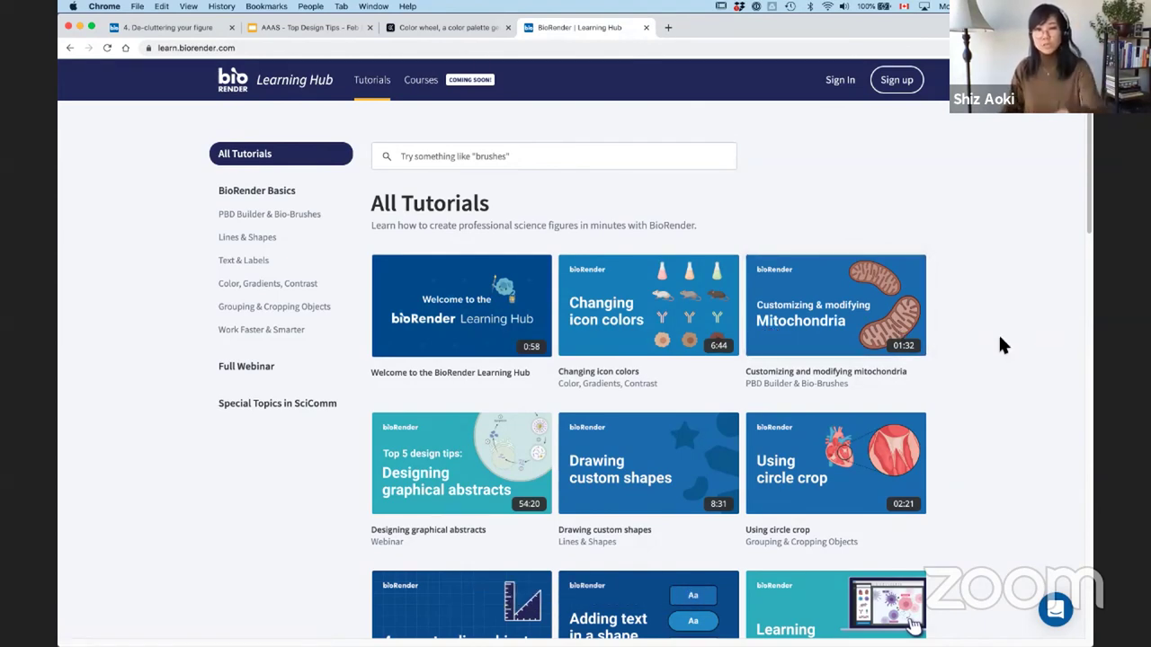
scroll(998, 344, "down", 3)
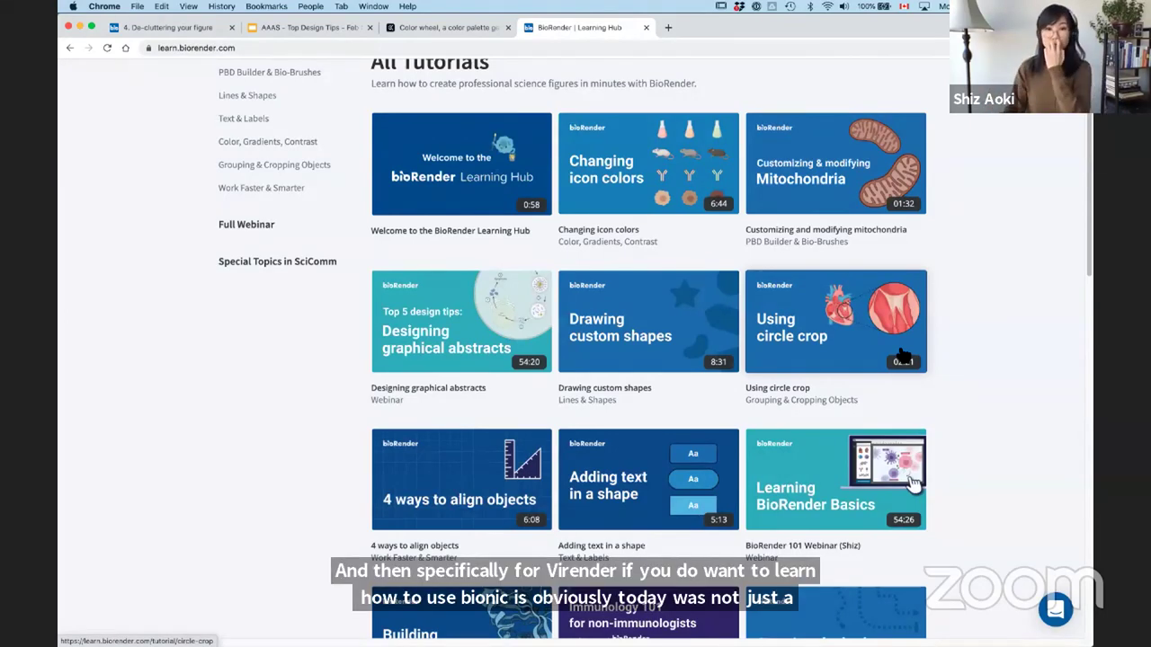
scroll(902, 355, "down", 5)
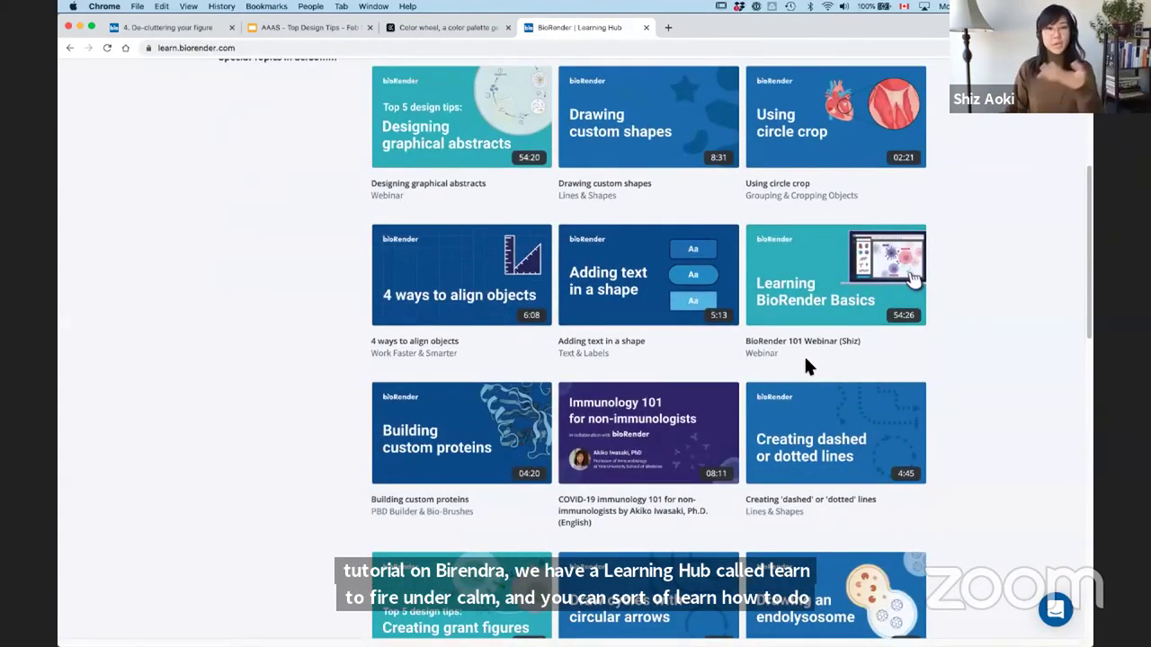
scroll(798, 350, "down", 5)
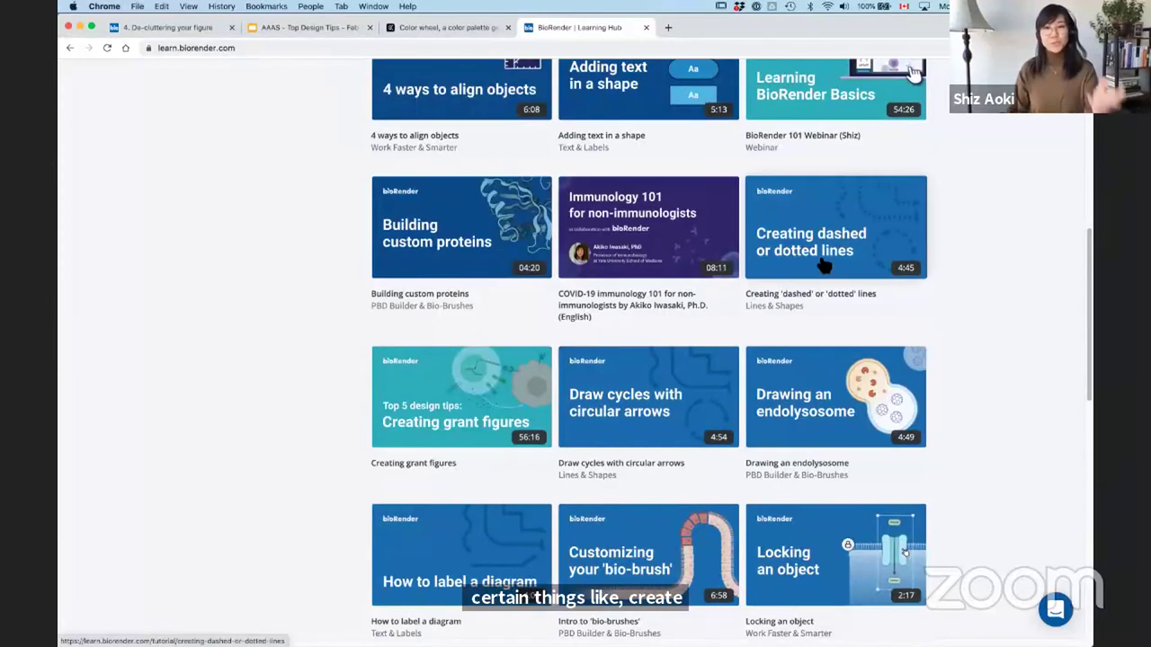
scroll(711, 342, "down", 7)
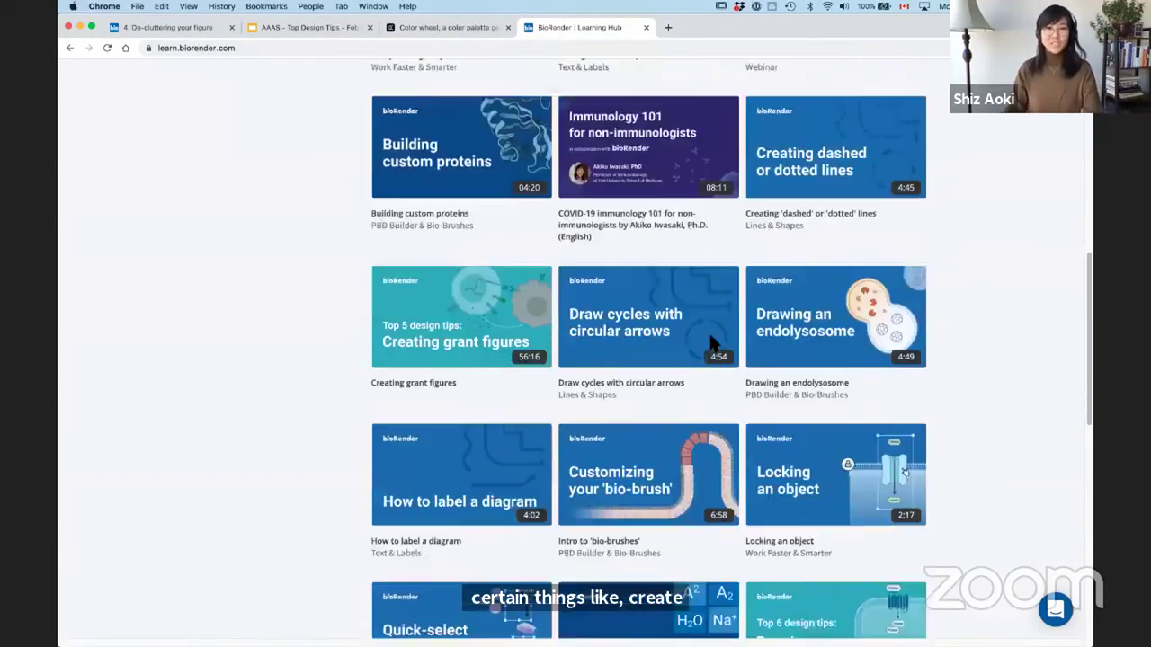
scroll(712, 341, "down", 3)
scroll(712, 342, "up", 20)
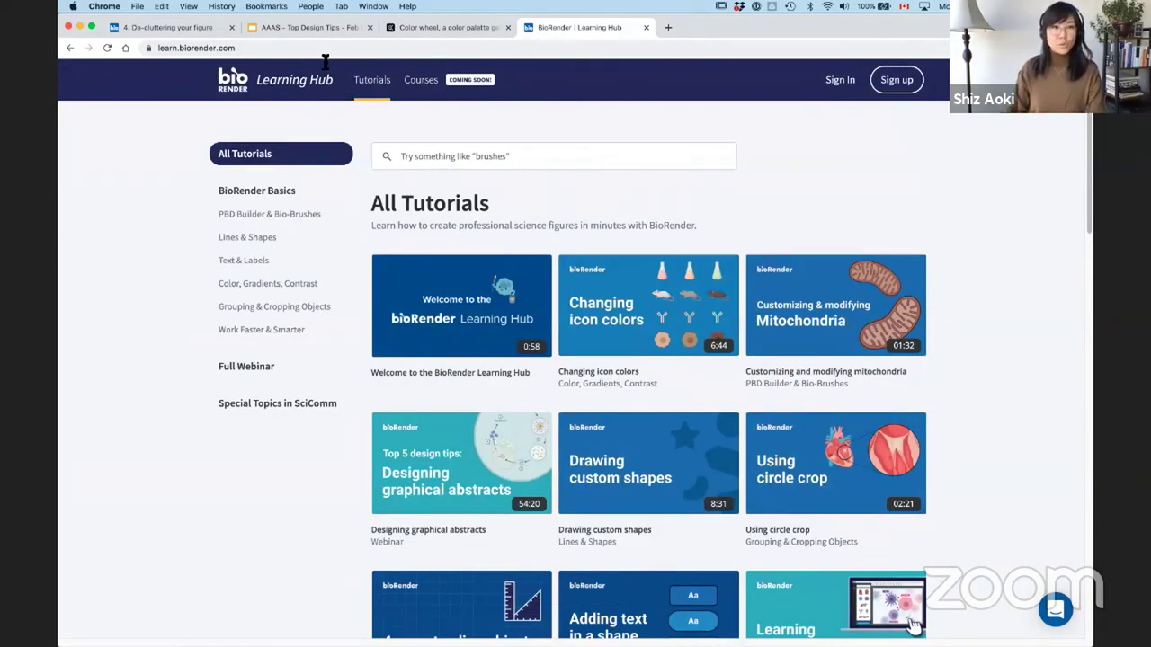
- Return to the BioRender editor and browse the uploads and the Proteins icon category
left_click(167, 27)
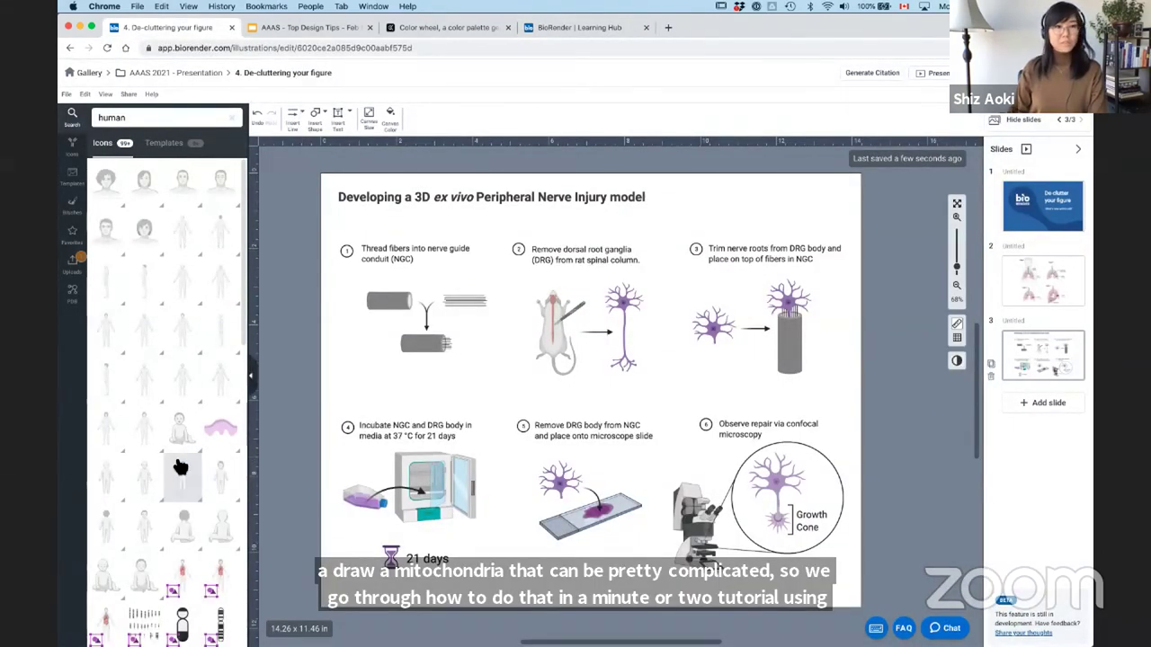
left_click(73, 268)
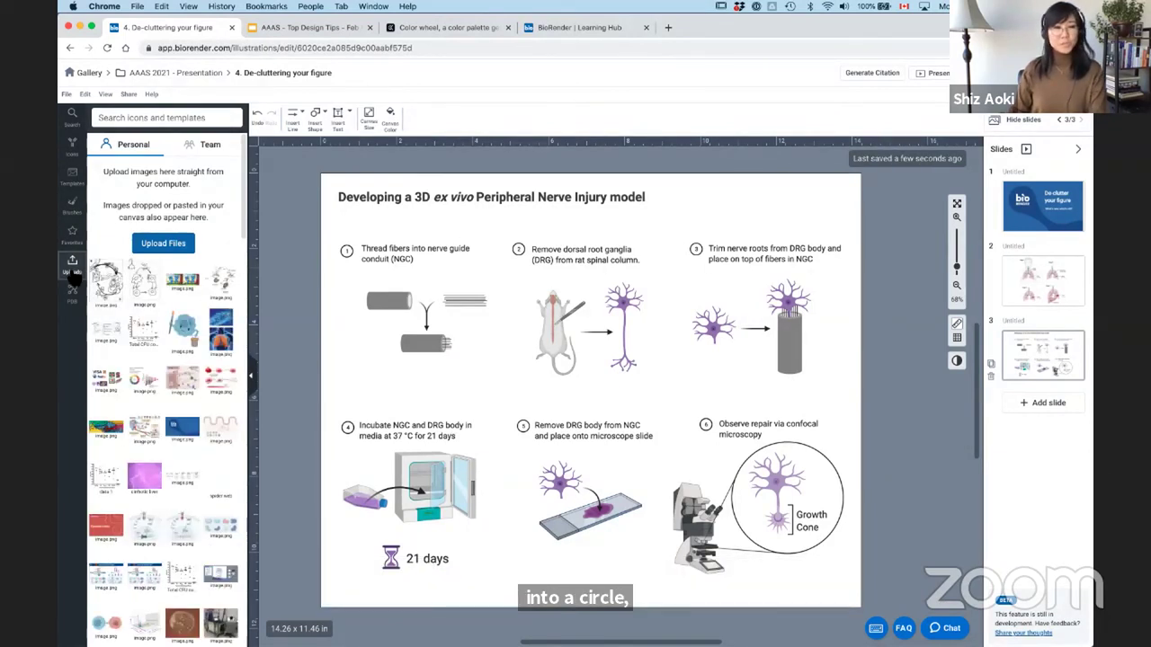
left_click(73, 153)
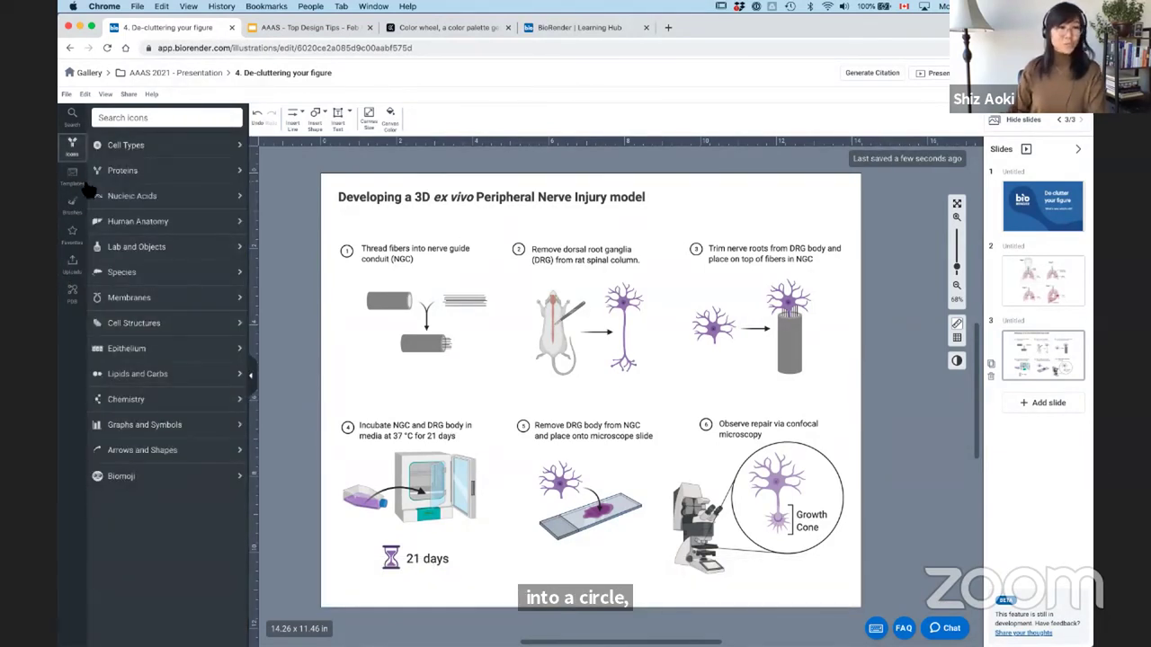
left_click(111, 173)
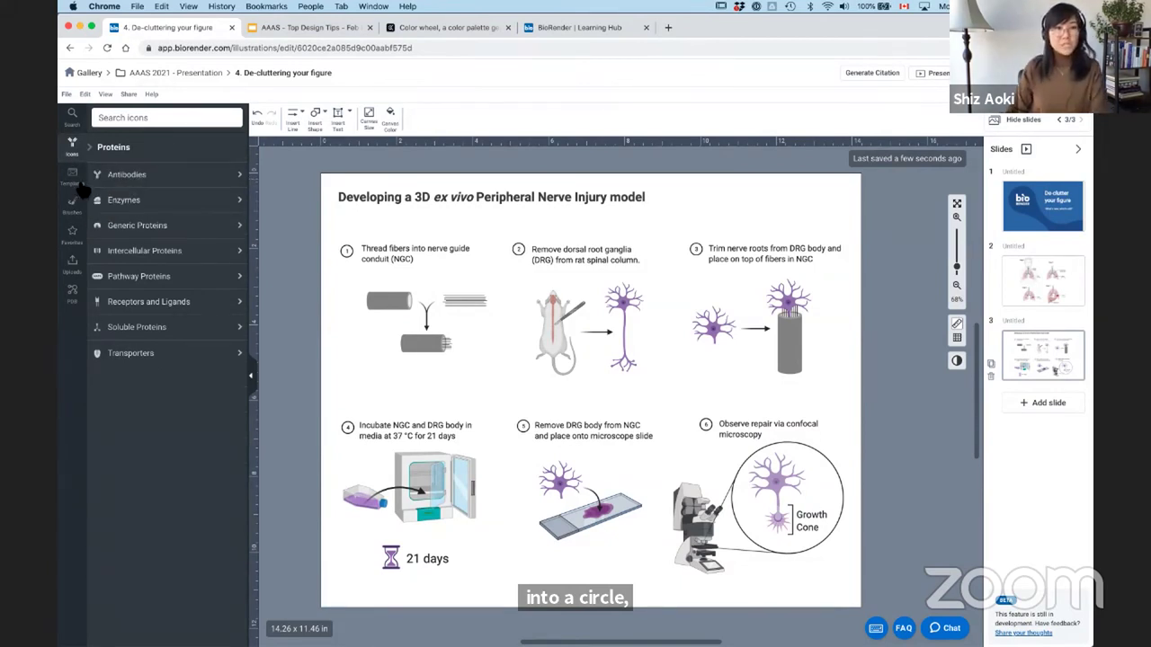
- Add a blank slide and fill it with the Western Blotting Experiment template from a 'protocol' search
left_click(81, 188)
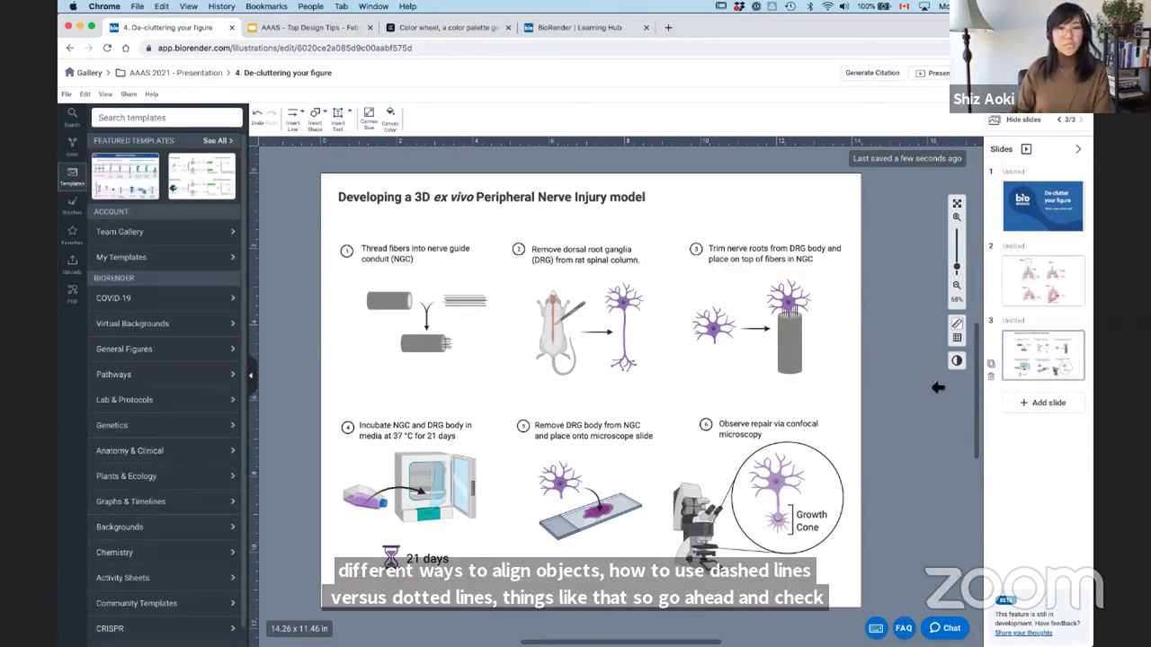
left_click(1043, 403)
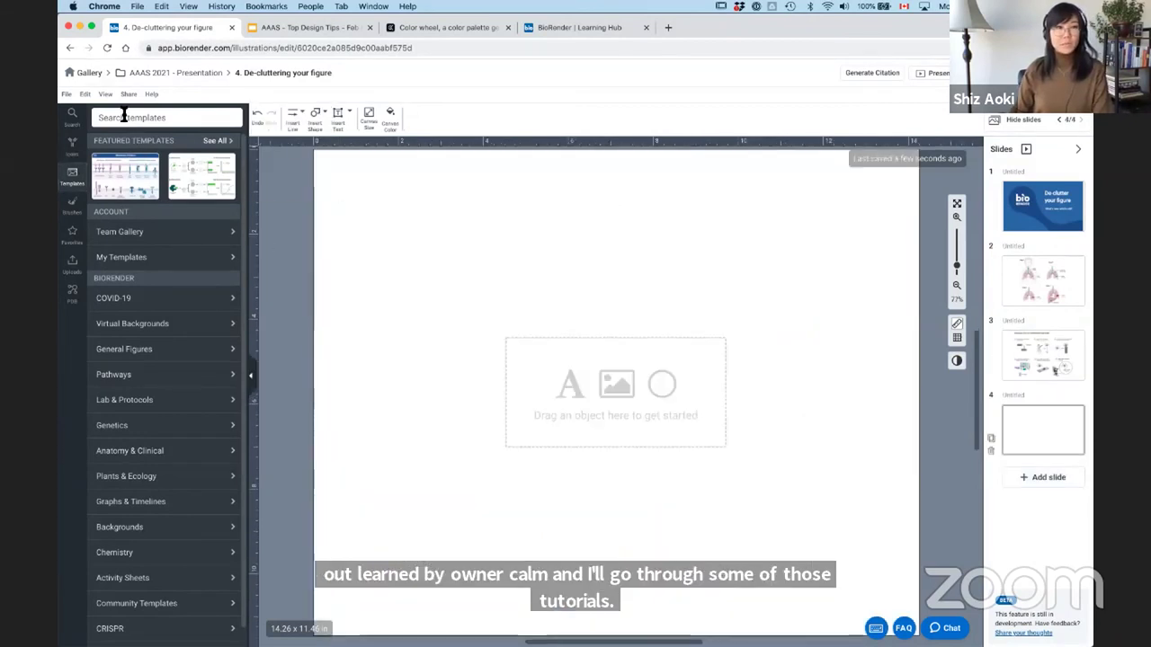
type("p")
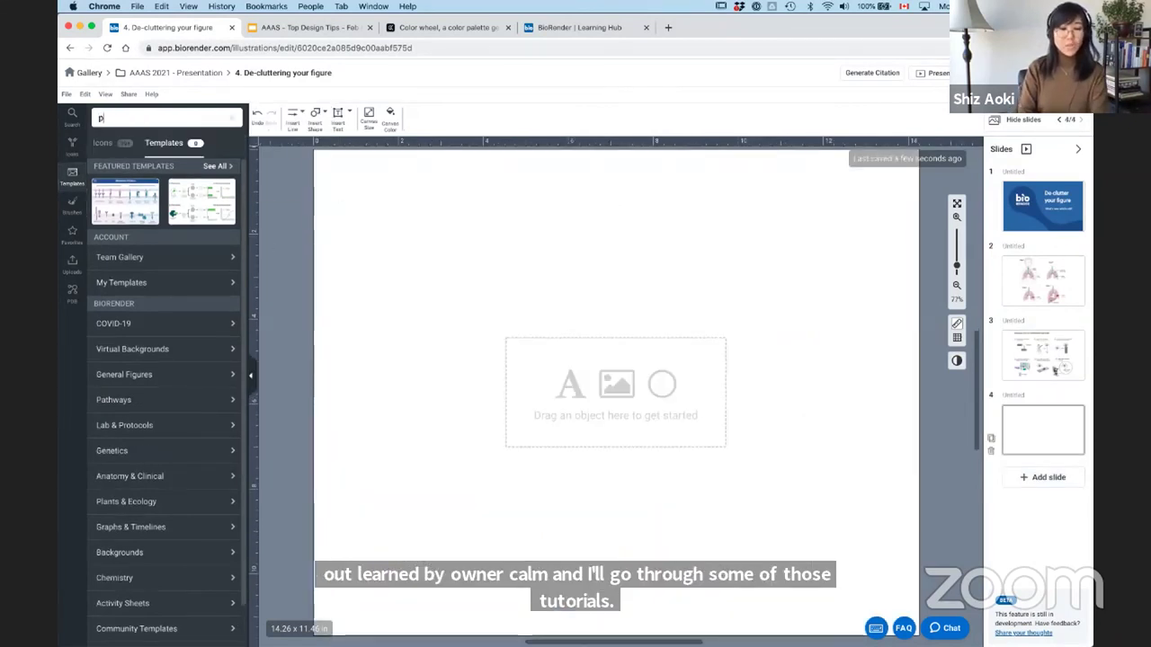
type("rotocol")
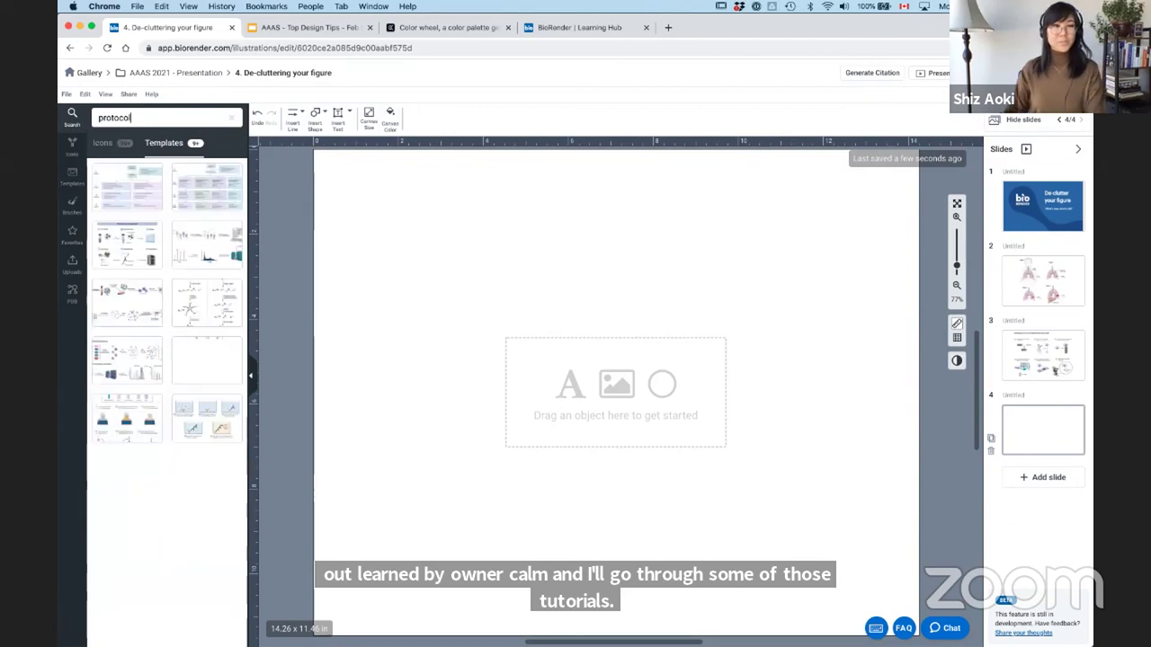
left_click(115, 247)
left_click(771, 487)
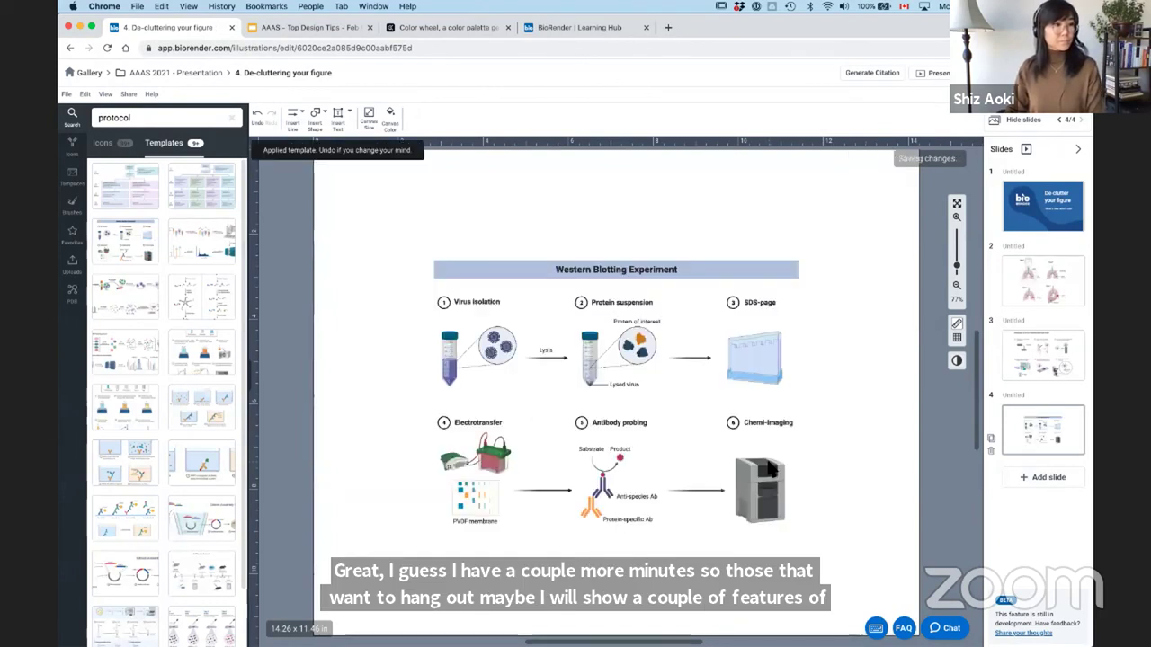
- Enlarge the Western blotting diagram and delete the old virus particles from the Virus isolation circle
left_click_drag(423, 250, 320, 176)
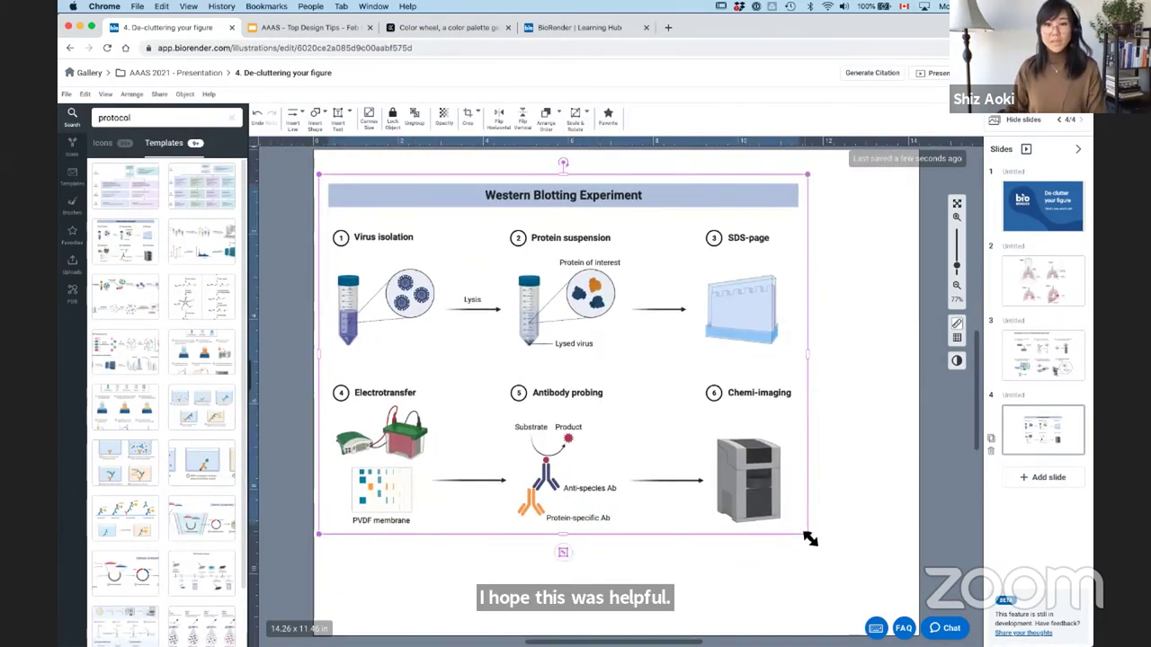
left_click_drag(809, 534, 900, 601)
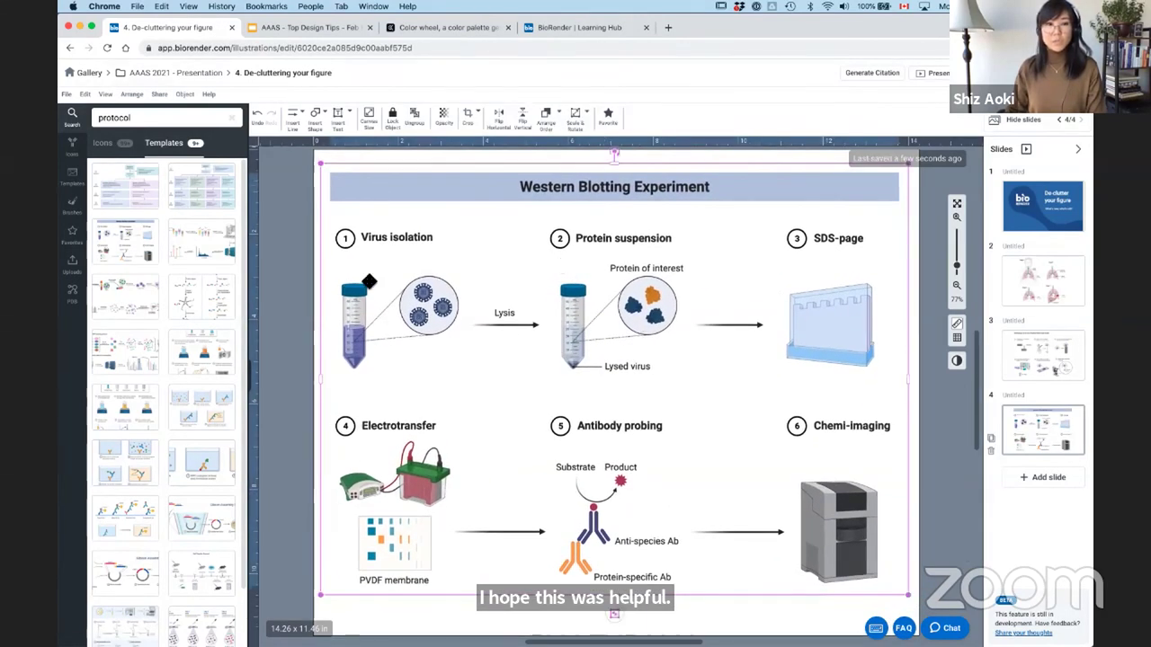
double_click(367, 283)
left_click(364, 290)
key("Delete")
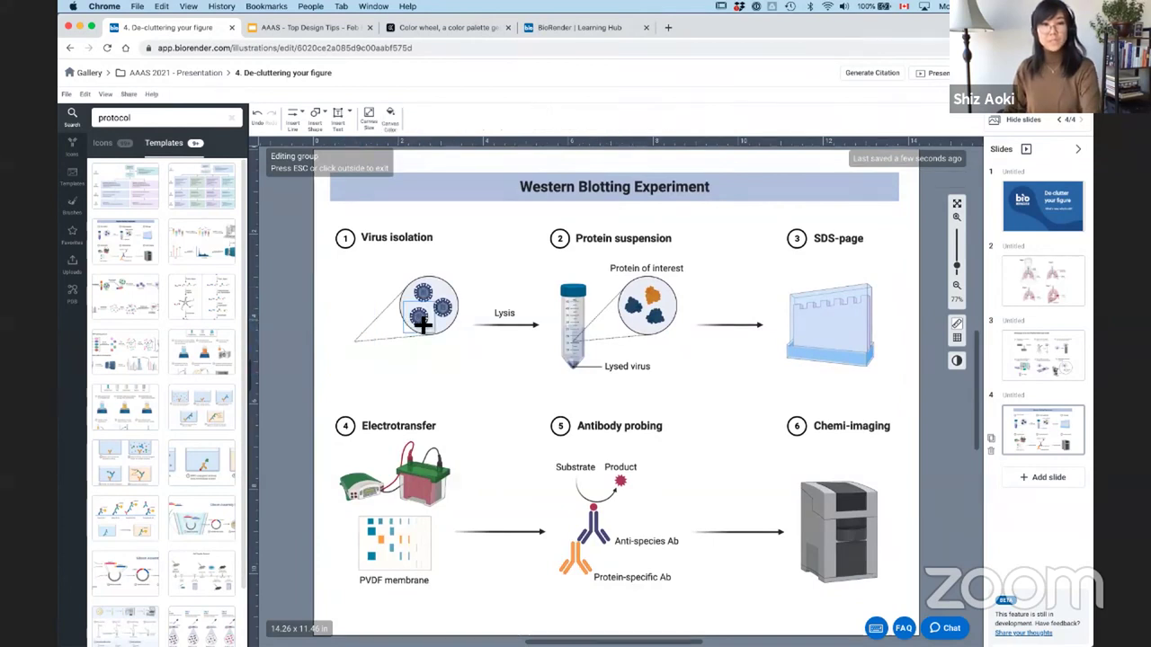
key("super+z")
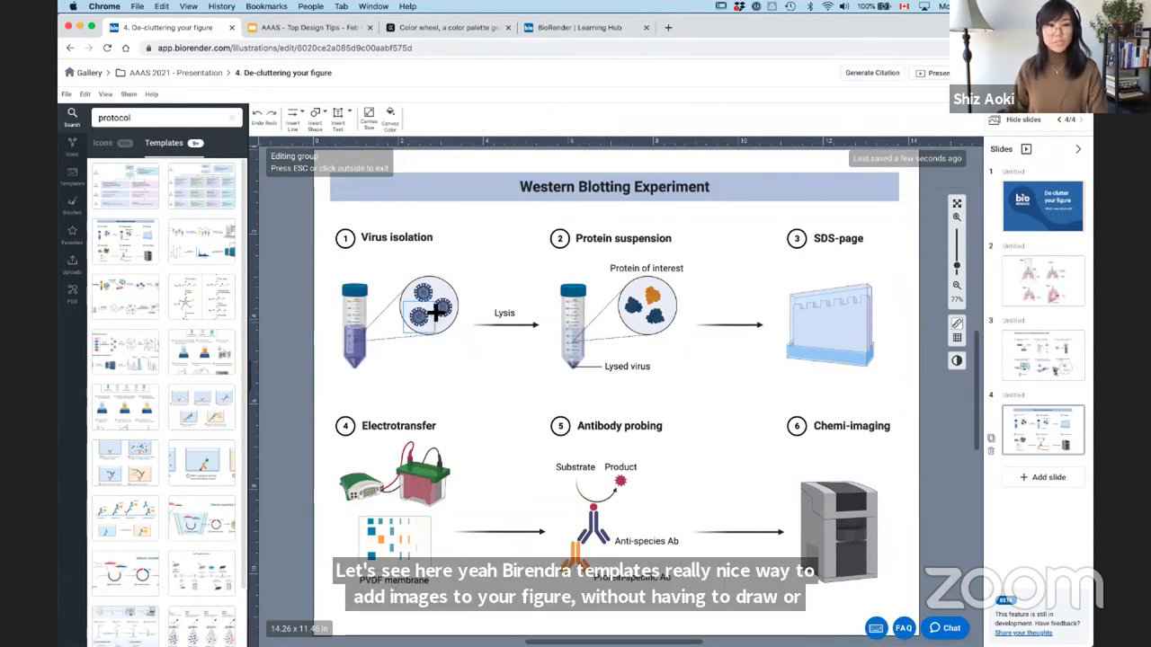
left_click(429, 317)
key("Delete")
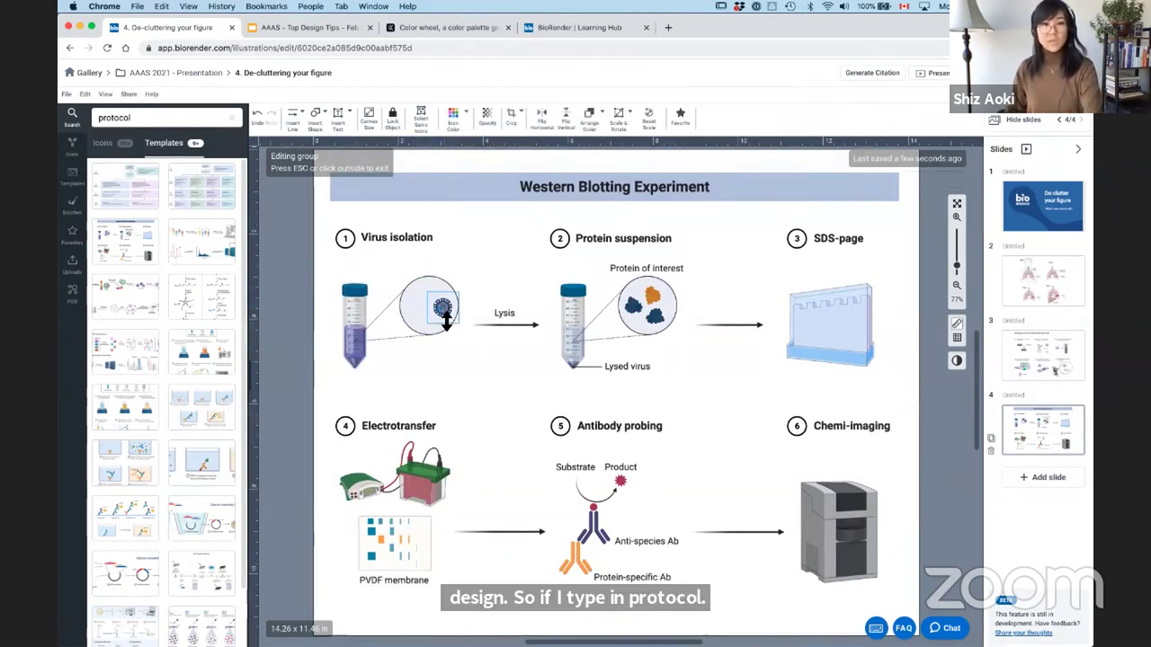
- Place a 'covid' coronavirus icon in the Virus isolation circle, shrunk to fit
double_click(212, 112)
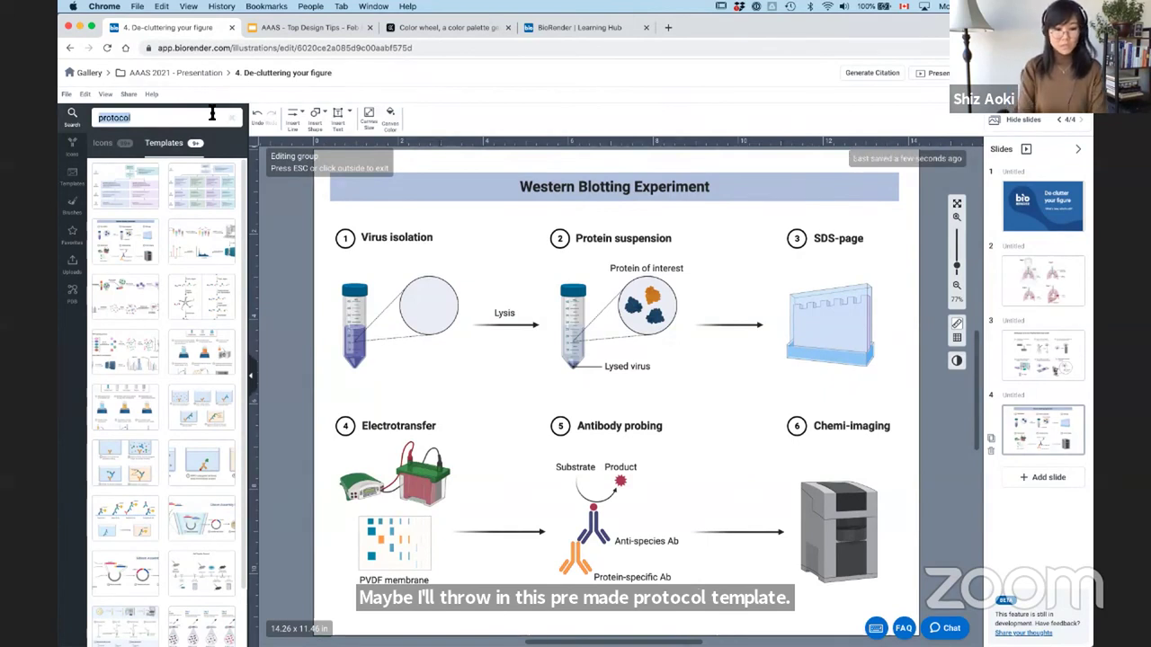
type("covid")
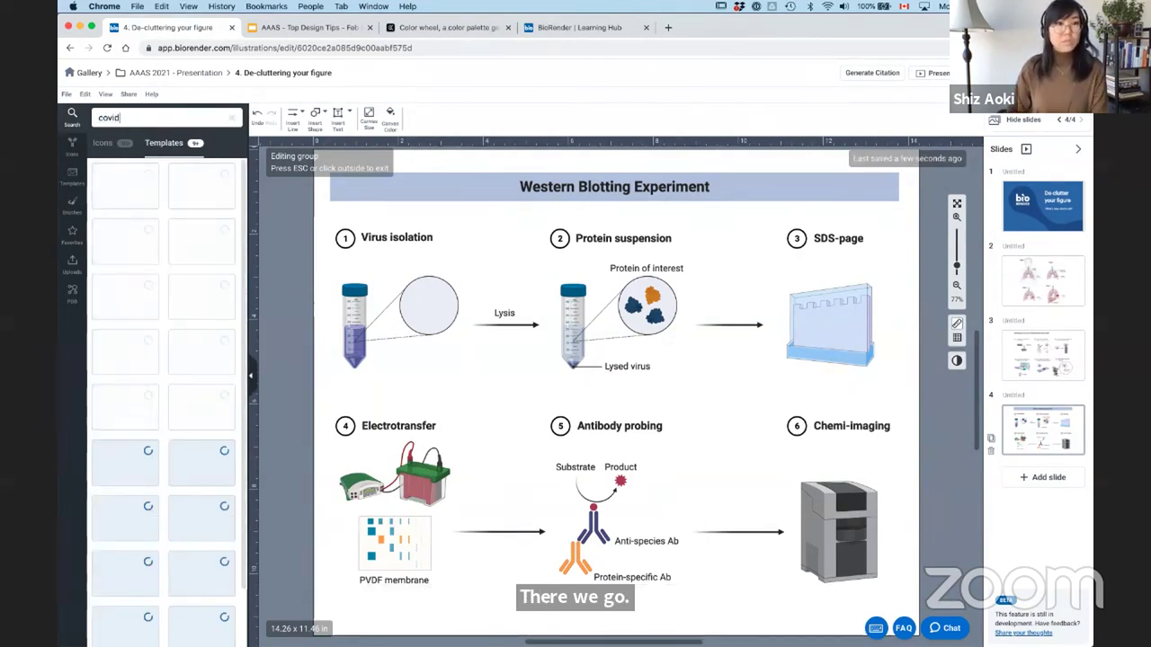
left_click(103, 143)
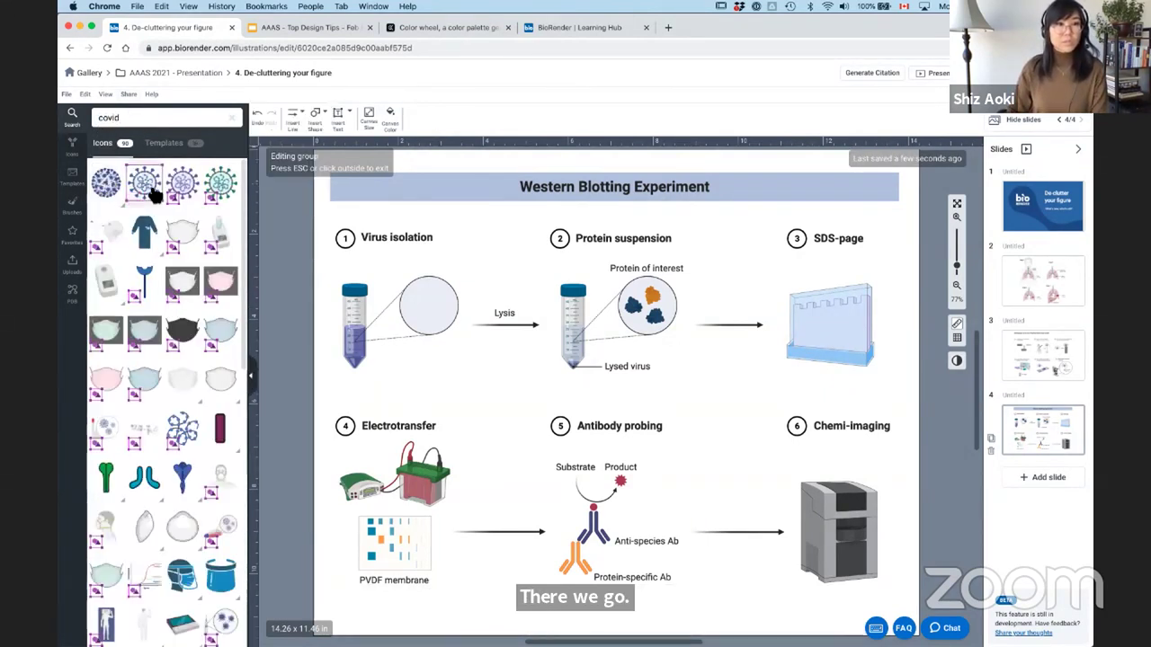
left_click_drag(411, 317, 412, 321)
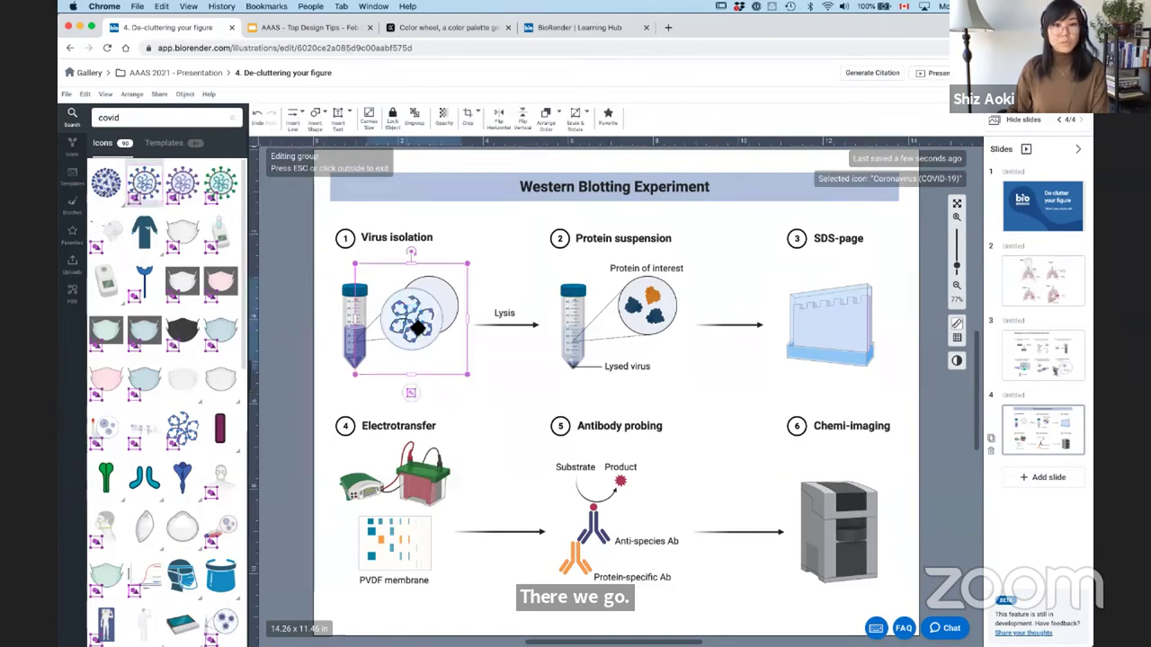
left_click_drag(486, 378, 428, 304)
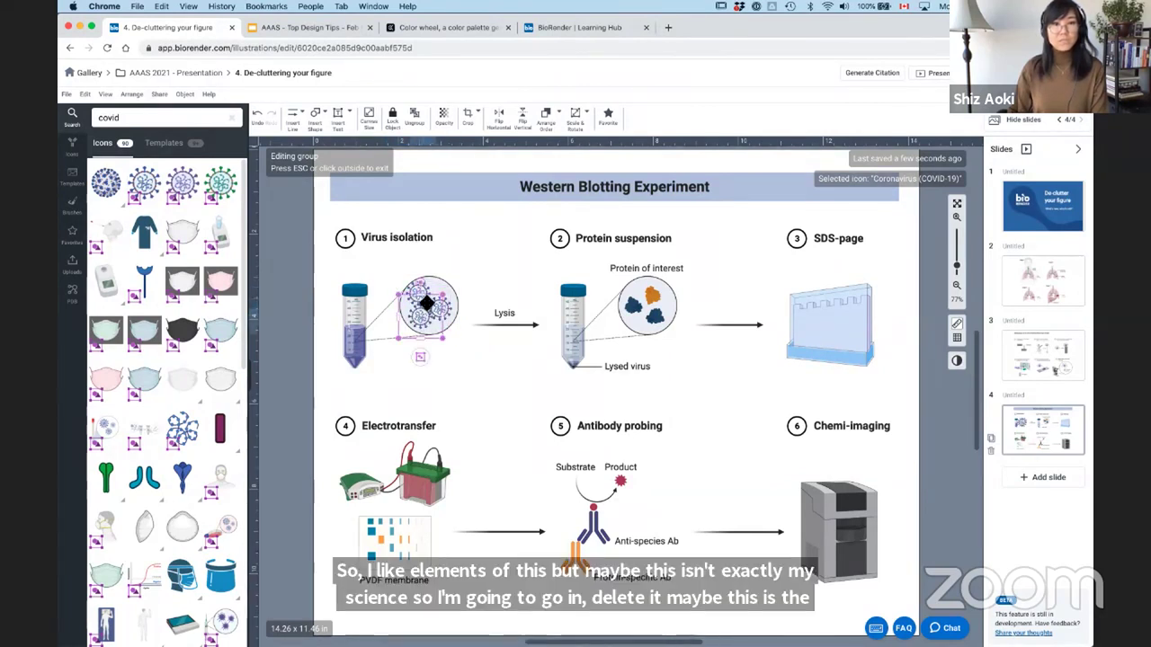
left_click(403, 265)
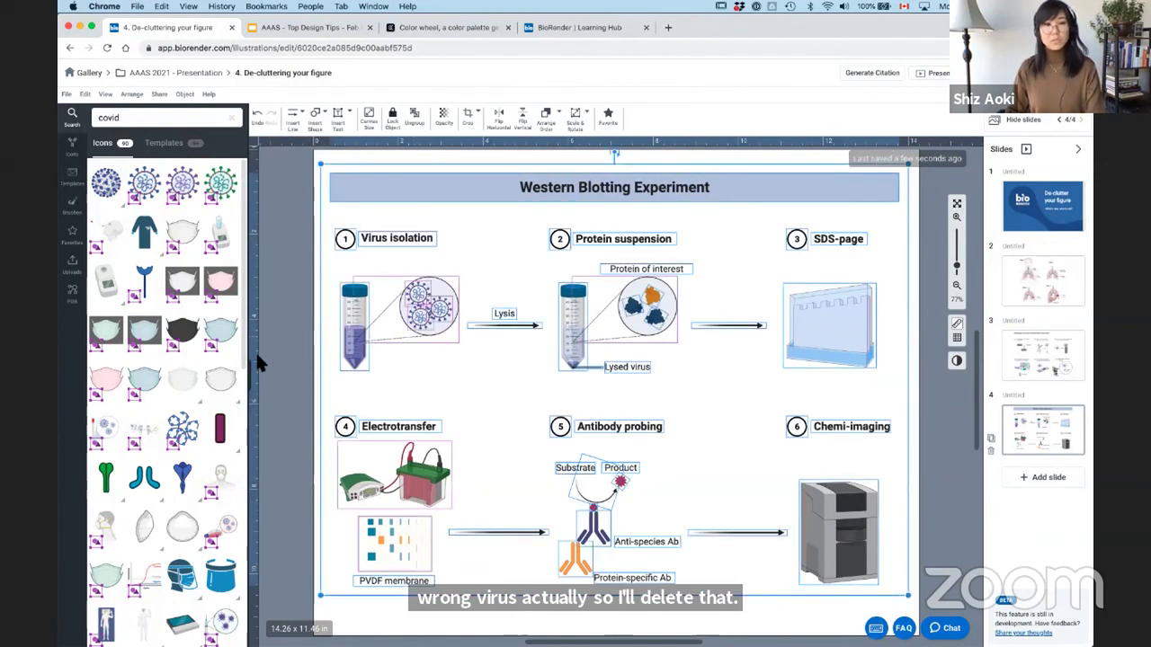
- Select items in the Virus isolation and Protein suspension circles, then start a new PDB protein icon
double_click(425, 302)
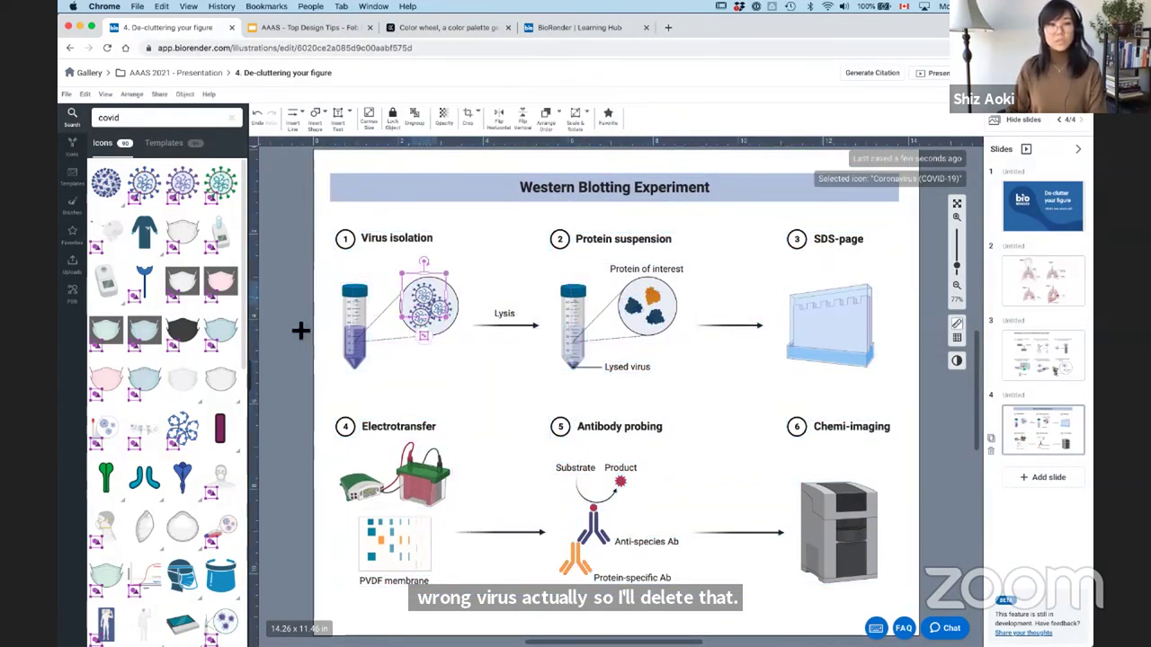
left_click(364, 356)
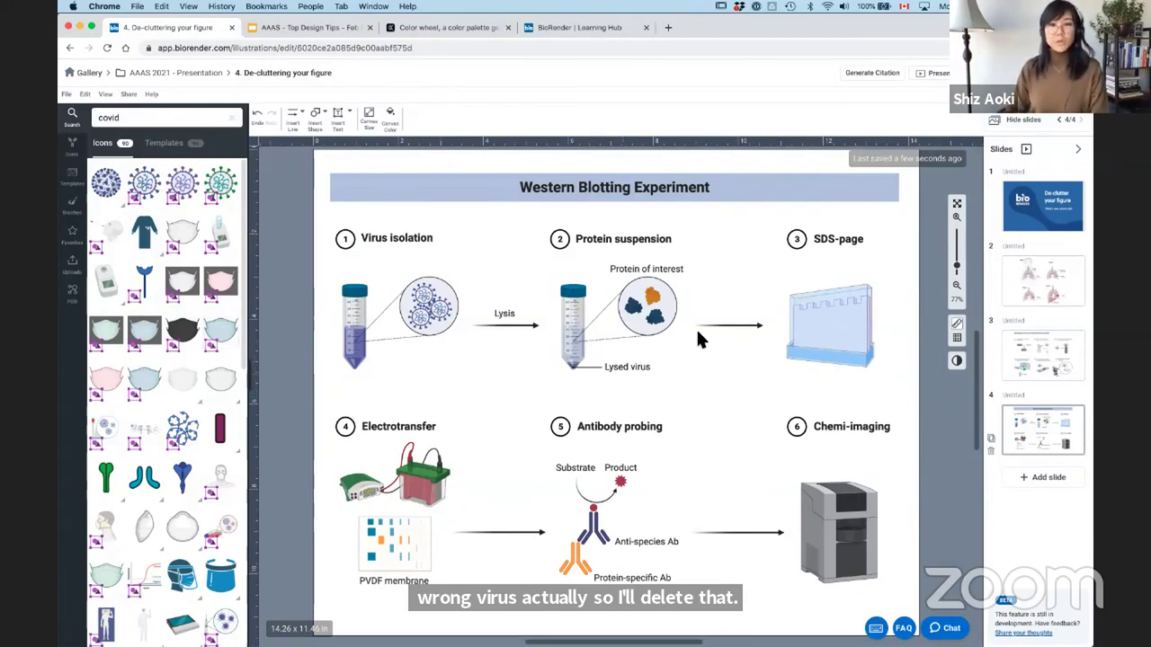
double_click(656, 315)
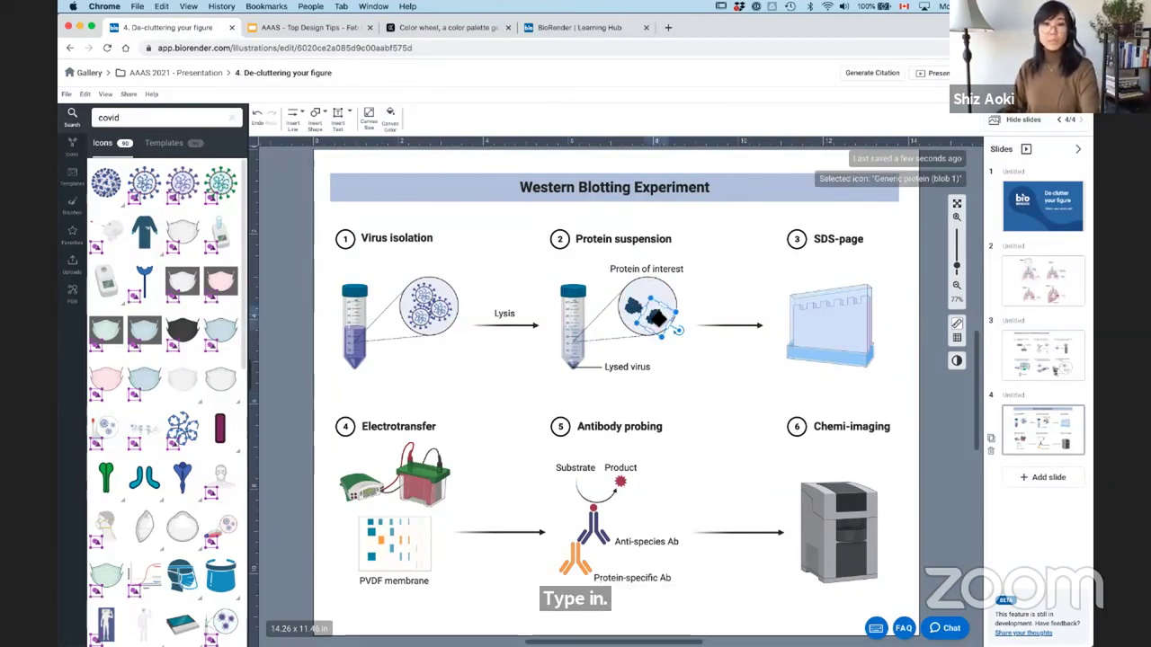
left_click(644, 310)
left_click(74, 293)
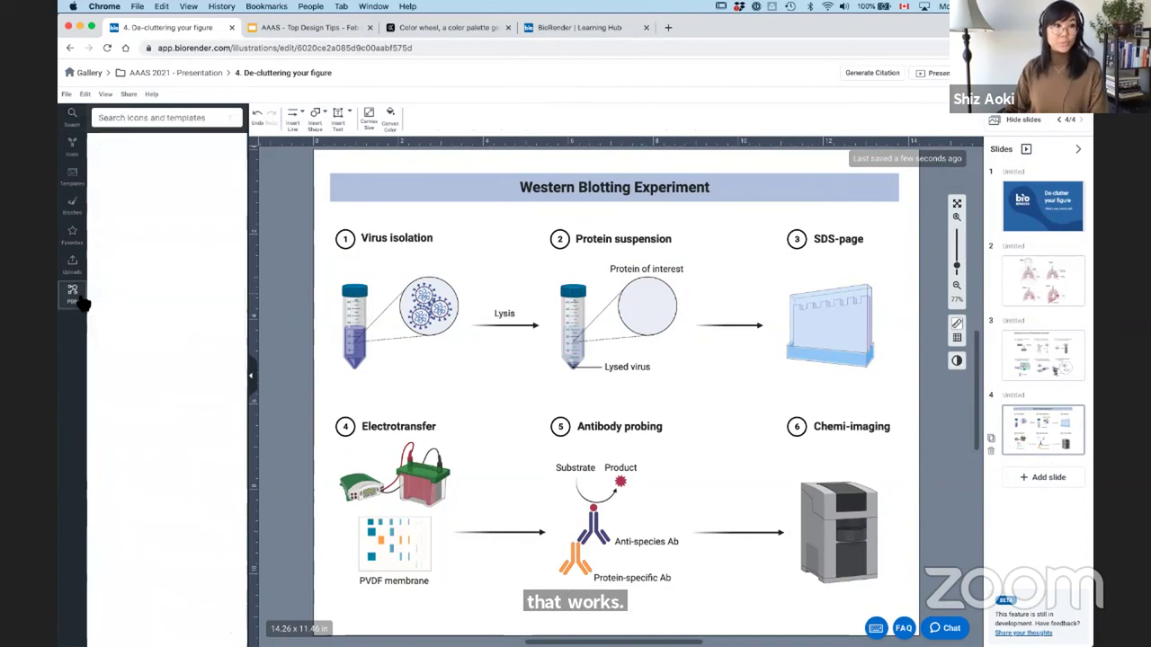
left_click(164, 154)
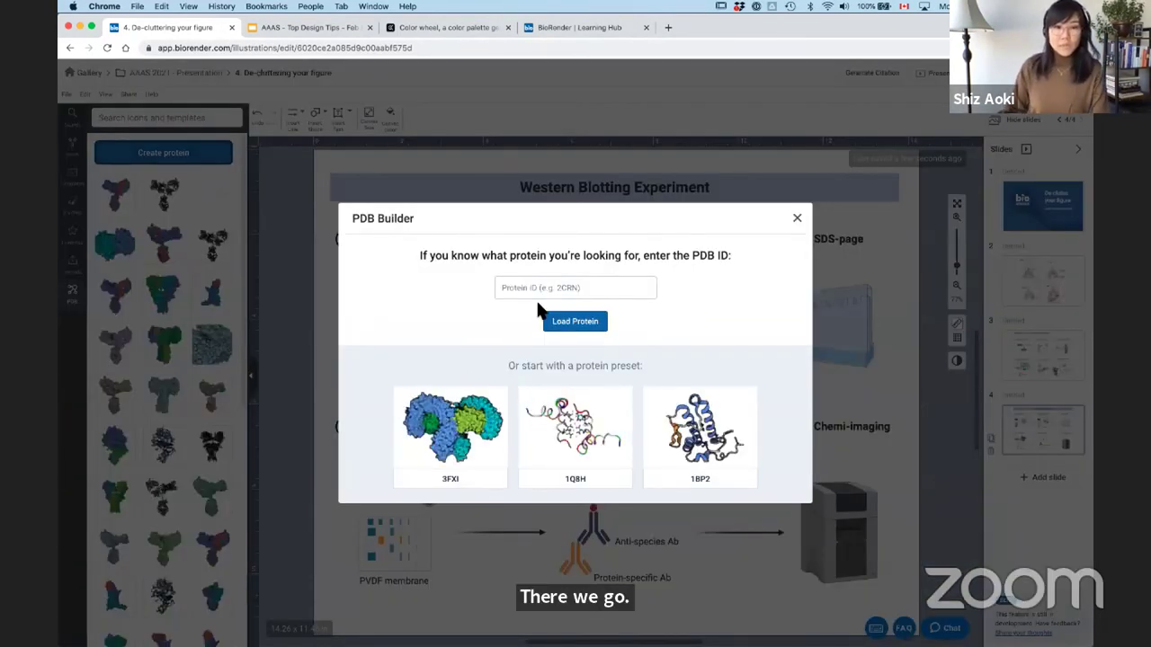
- Load PDB structure 1HZH and render it as Van Der Waals spheres
left_click(547, 286)
type("1hzh")
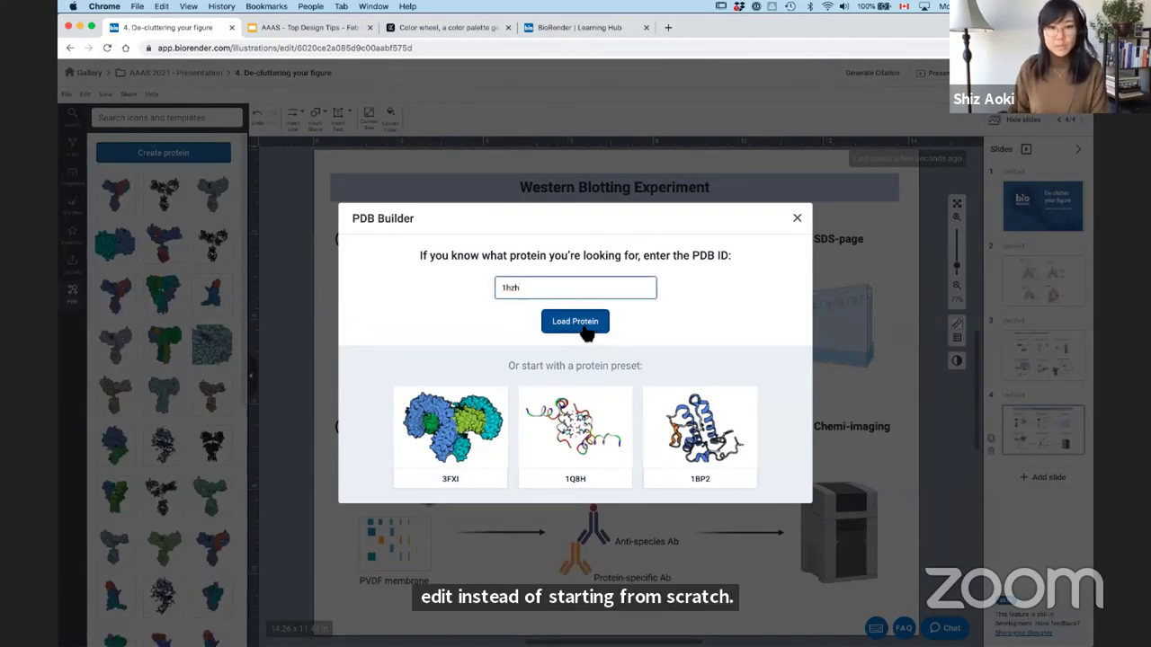
left_click(580, 328)
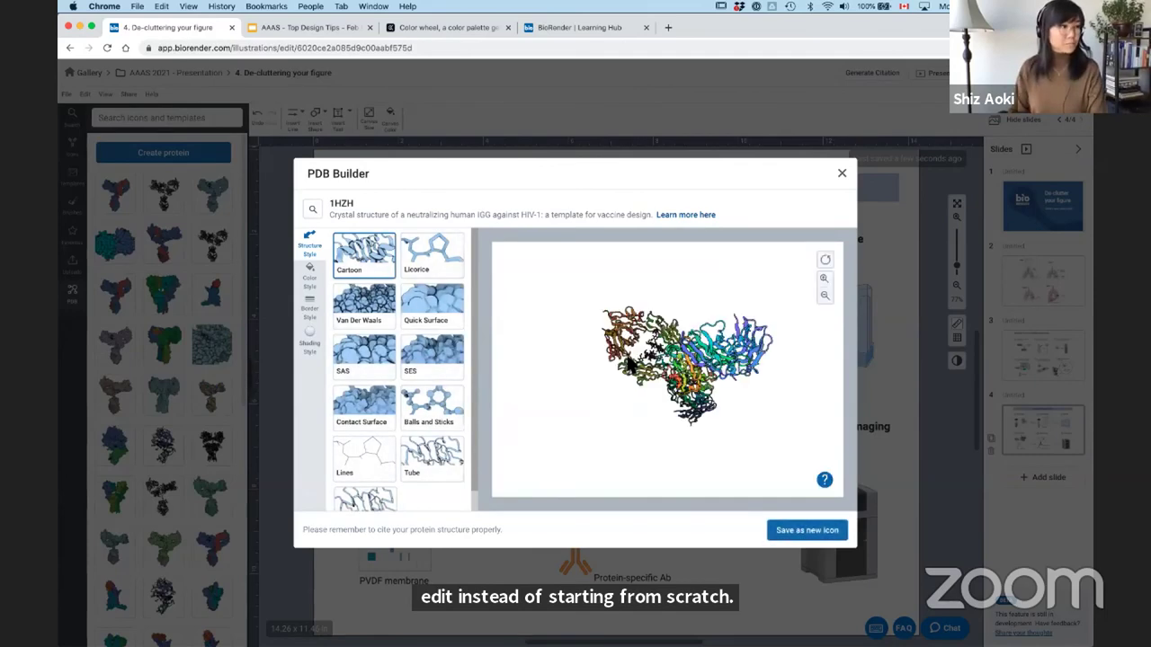
left_click_drag(679, 355, 722, 433)
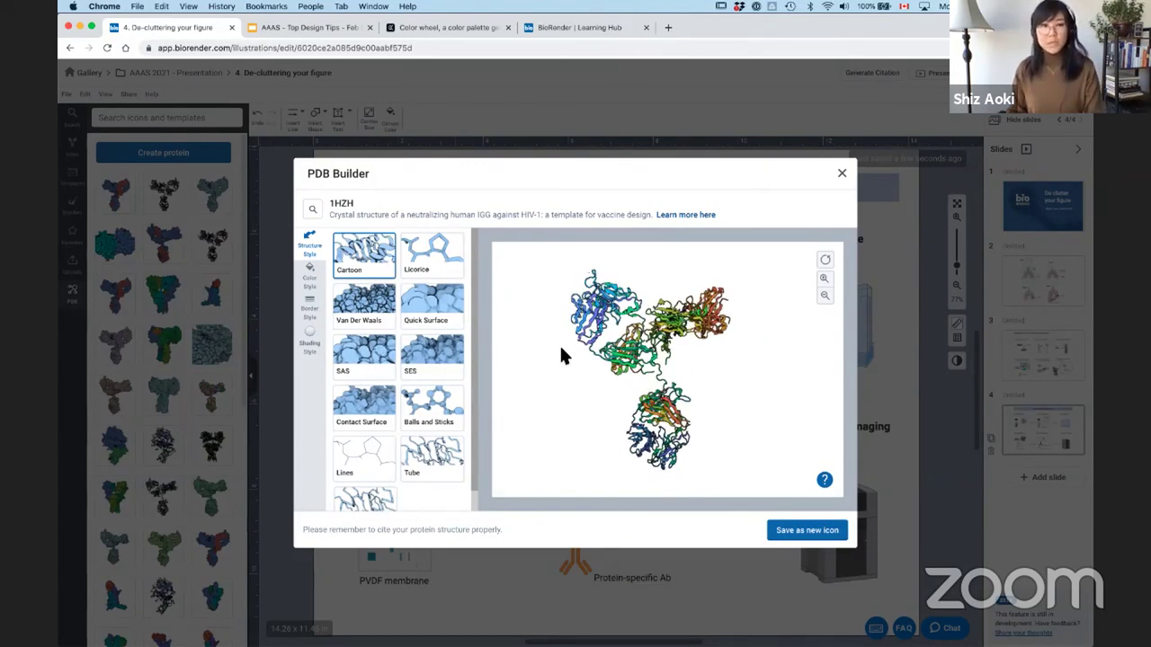
left_click(369, 310)
mouse_move(642, 462)
left_mouse_down()
mouse_move(588, 462)
mouse_move(675, 459)
mouse_move(647, 475)
left_mouse_up()
- Give the 1HZH antibody toon shading and blue-red molecule colouring, then save it as a new icon
left_click(309, 284)
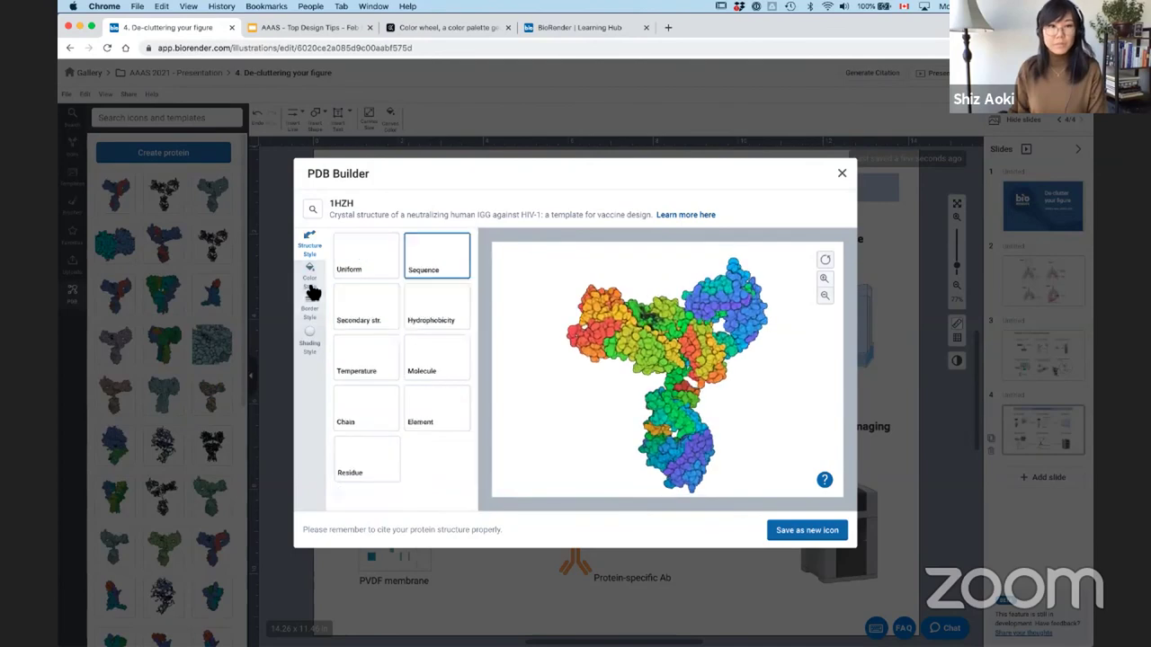
left_click(448, 367)
left_click(378, 410)
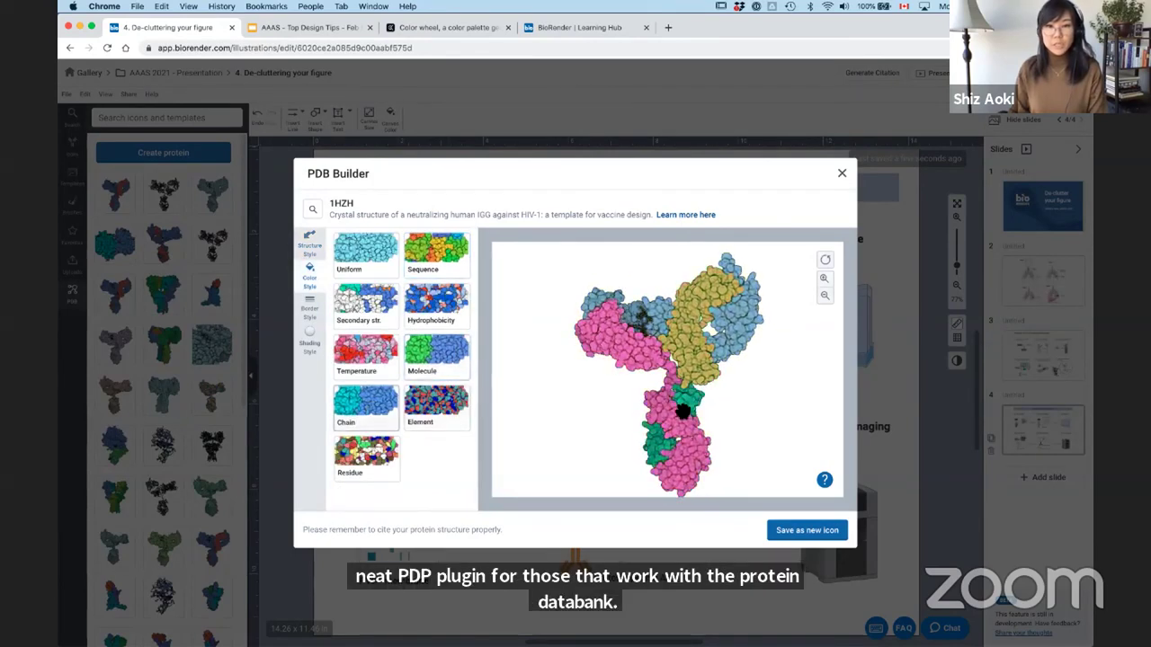
mouse_move(681, 452)
left_mouse_down()
mouse_move(650, 439)
mouse_move(657, 450)
left_mouse_up()
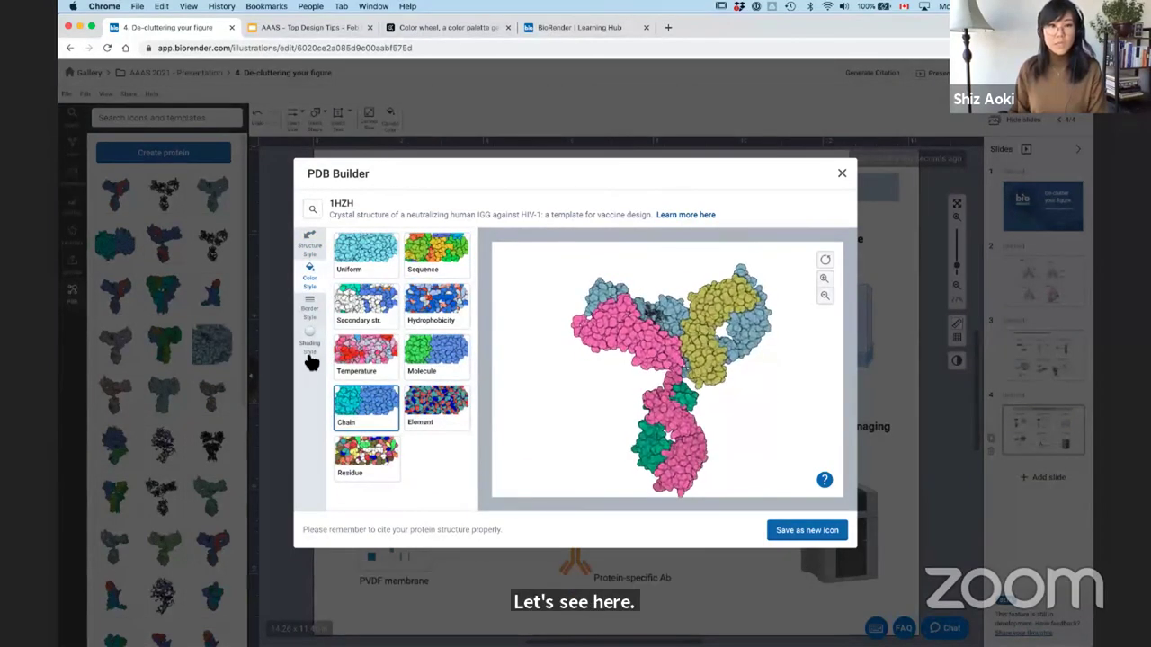
left_click(309, 341)
left_click(436, 260)
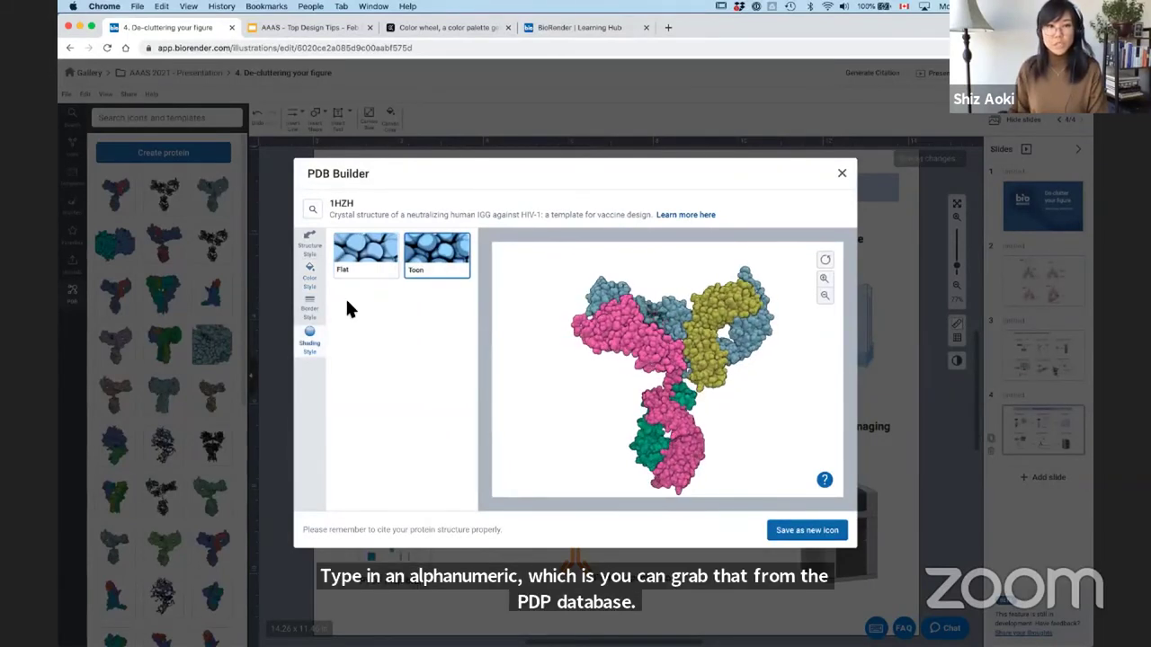
left_click(316, 308)
left_click(312, 281)
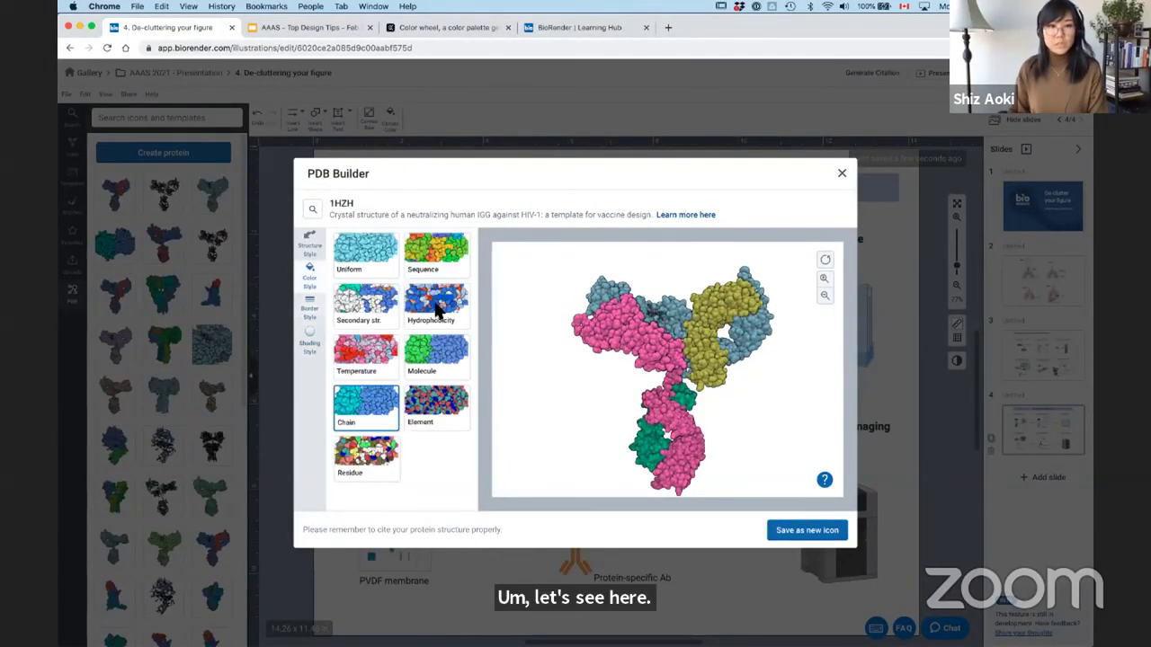
left_click(432, 359)
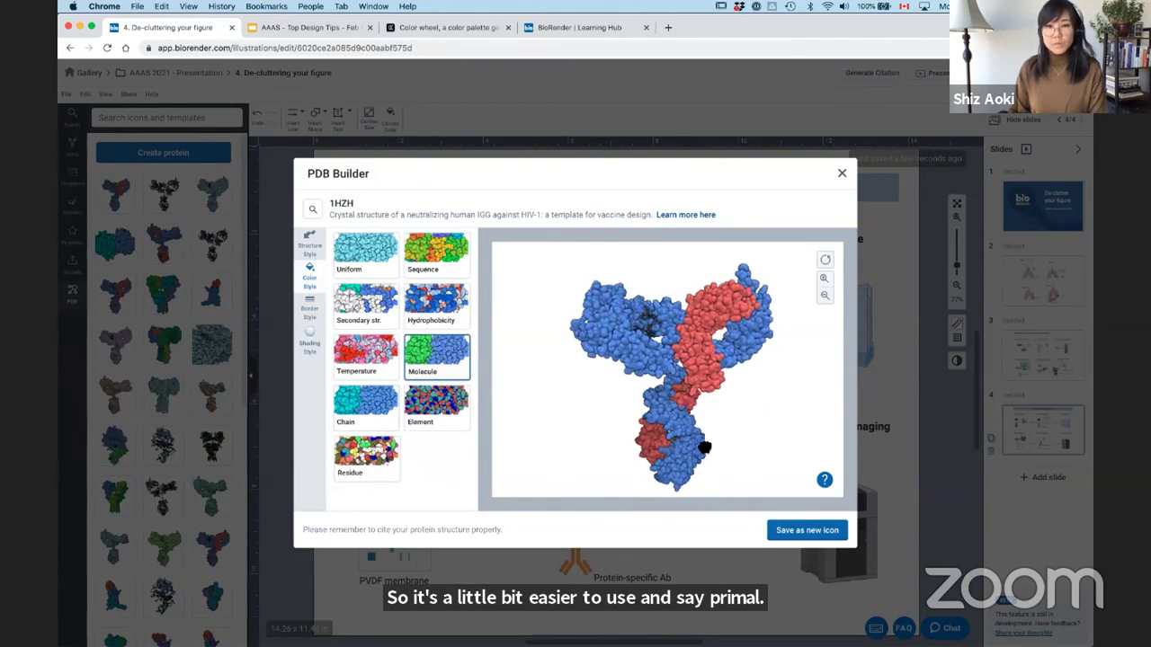
left_click(806, 532)
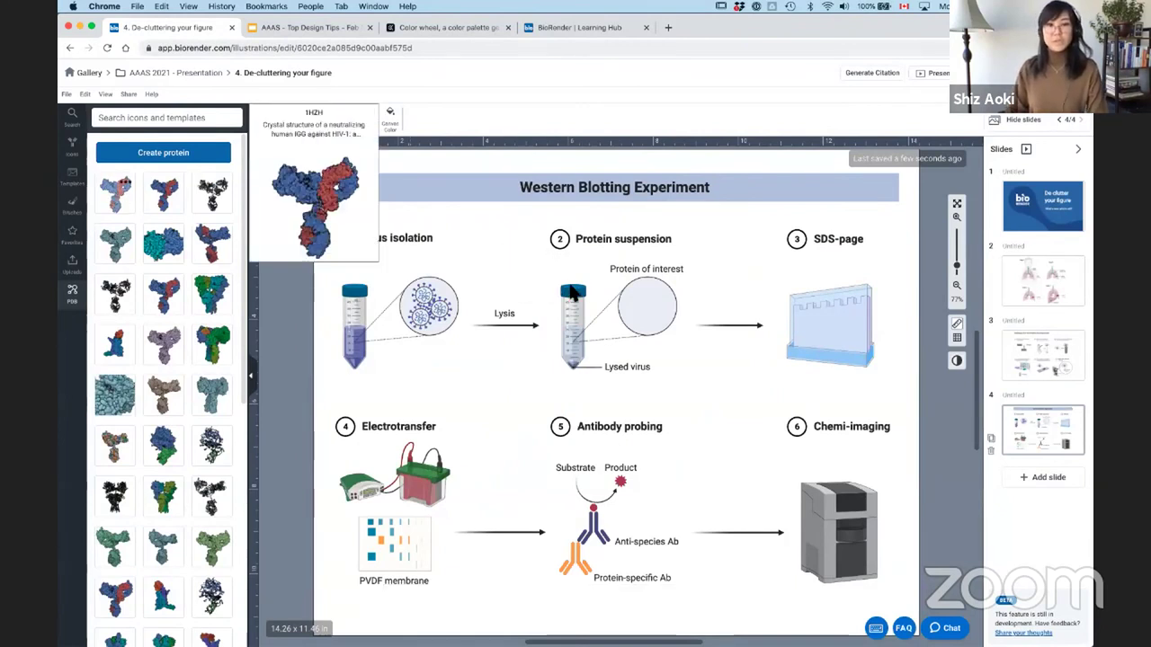
- Place the 1HZH antibody icon on the slide and shrink it into the Protein of interest circle
left_click_drag(572, 294, 661, 342)
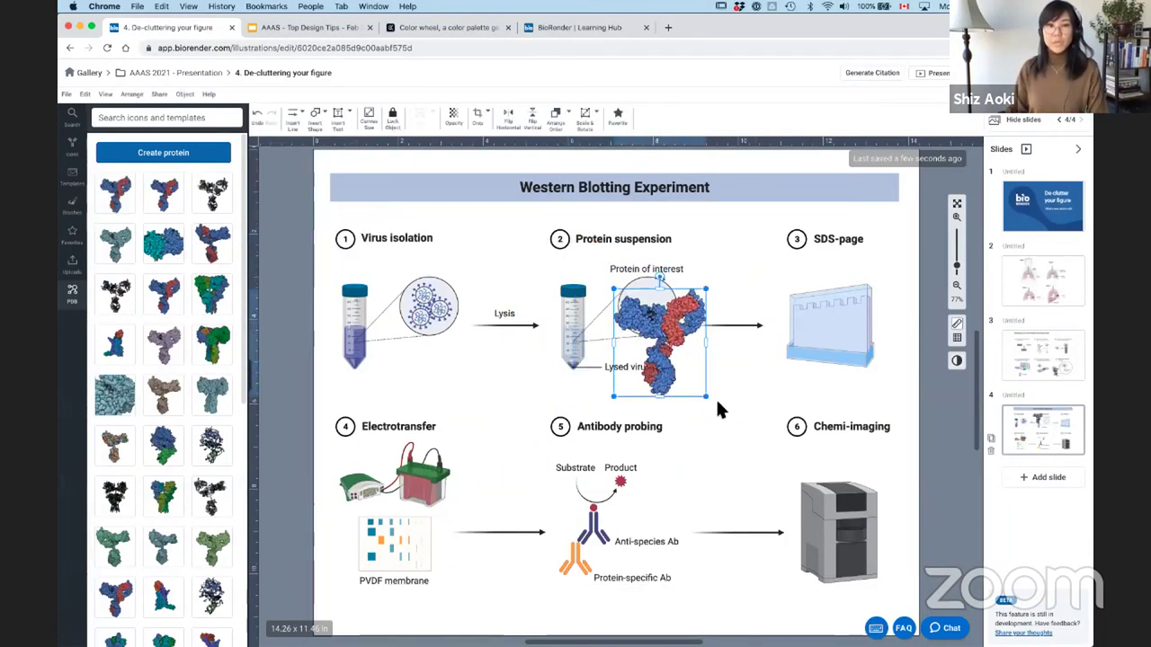
left_click_drag(707, 396, 646, 307)
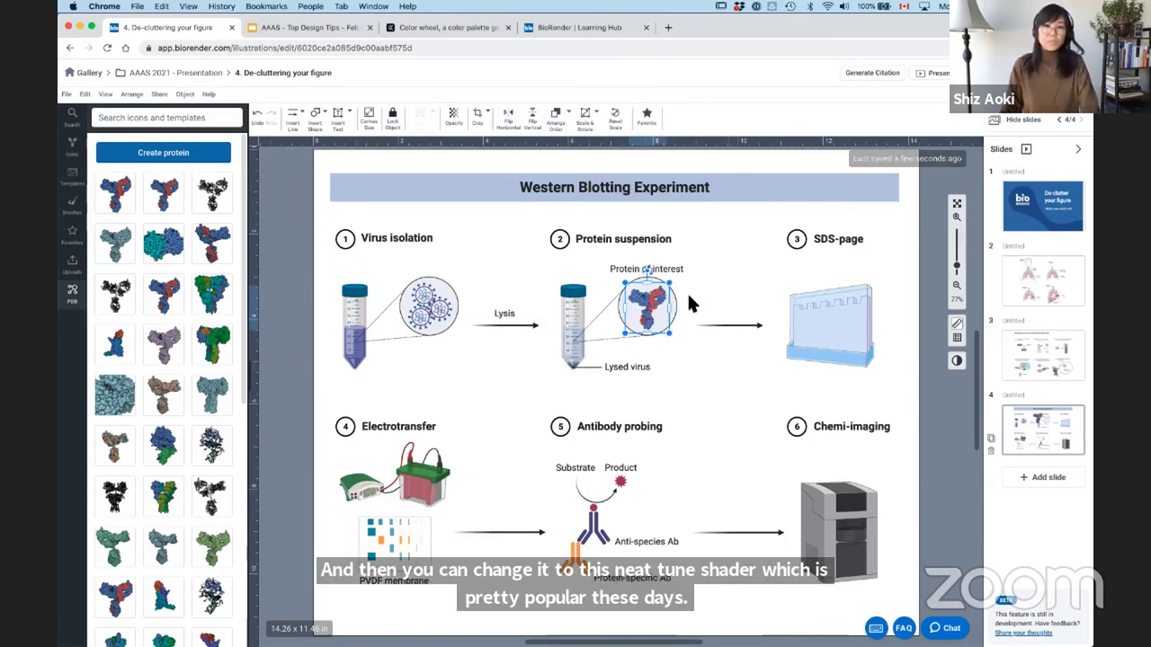
scroll(660, 329, "up", 5)
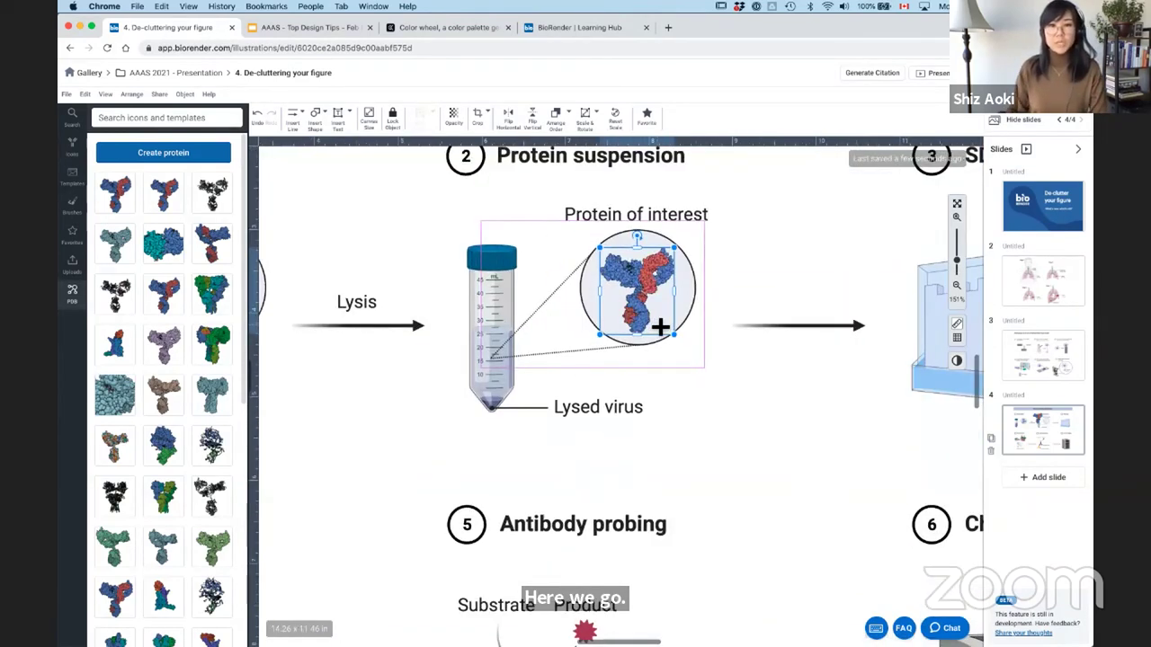
scroll(660, 329, "down", 5)
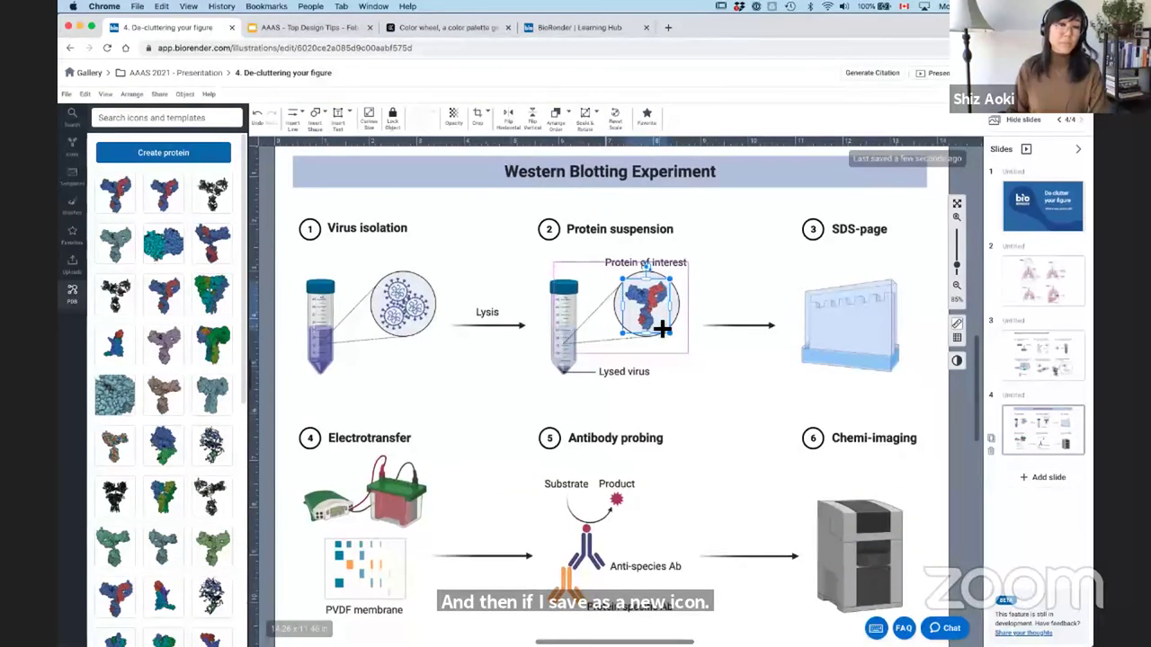
left_click(730, 434)
- Add a new blank slide and place a 'mouse' icon on it
left_click(1059, 480)
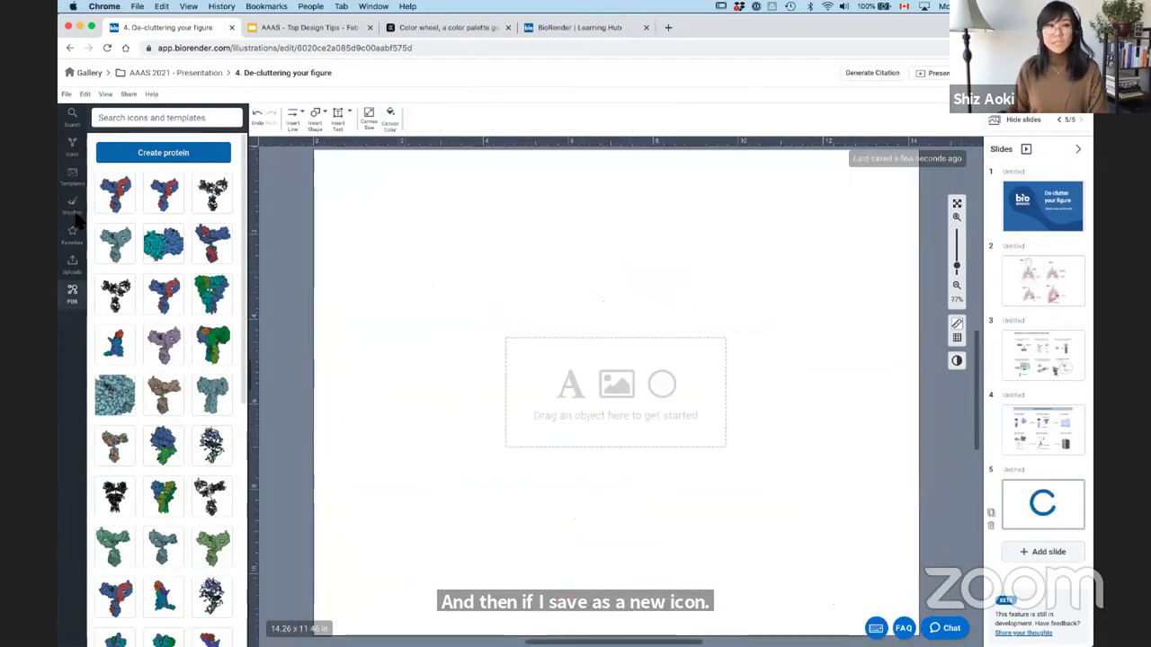
left_click(73, 178)
left_click(74, 205)
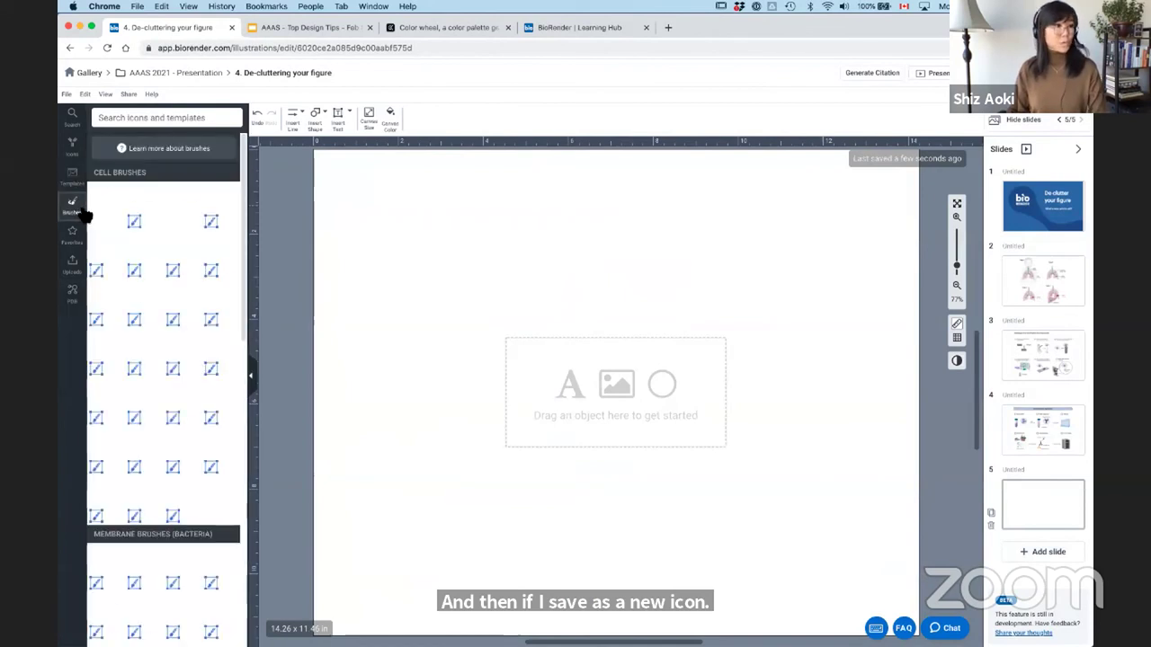
left_click(74, 144)
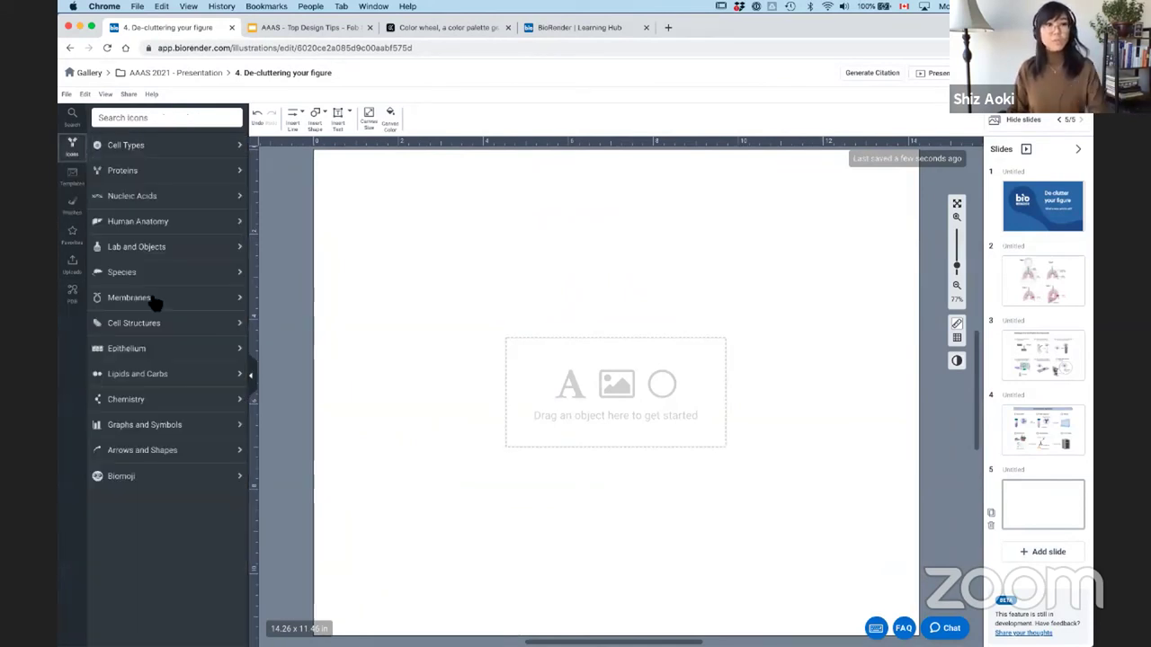
left_click(150, 281)
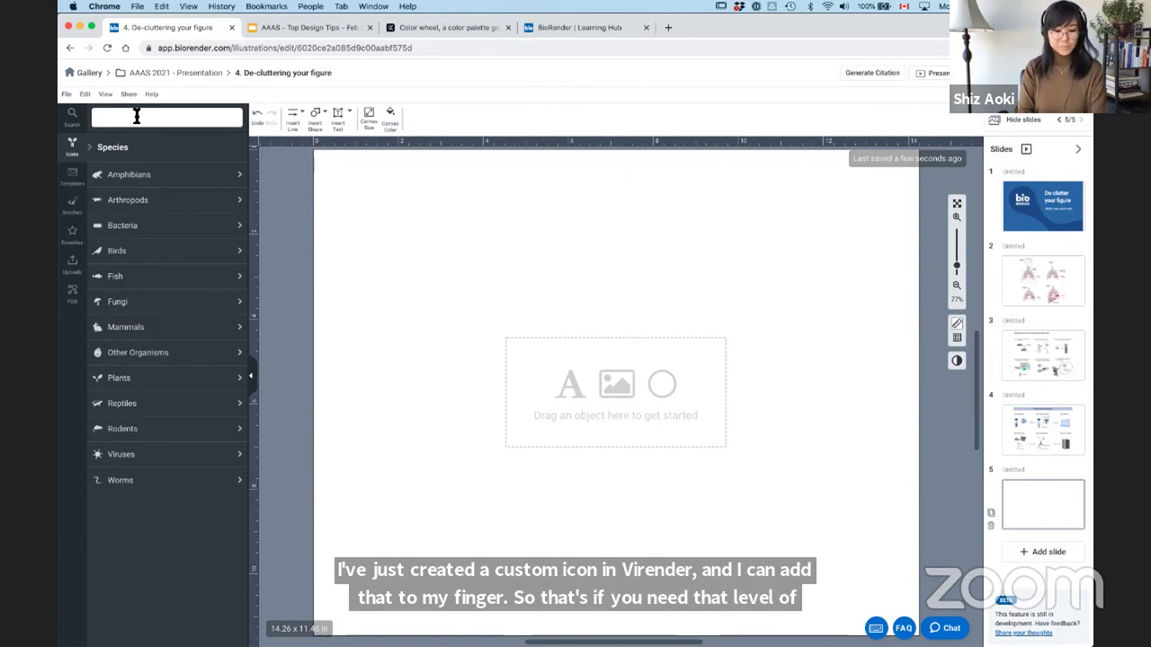
type("mouse")
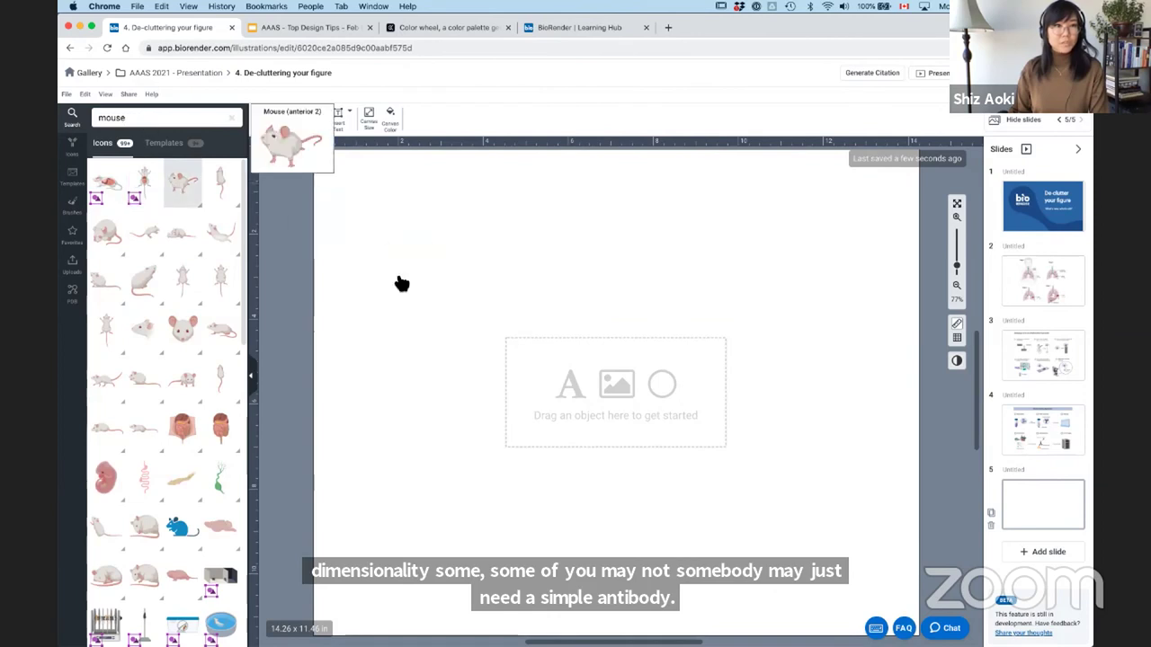
left_click_drag(402, 284, 400, 282)
- Add a zebrafish icon, enlarge the mouse, and move the zebrafish to its right
double_click(141, 117)
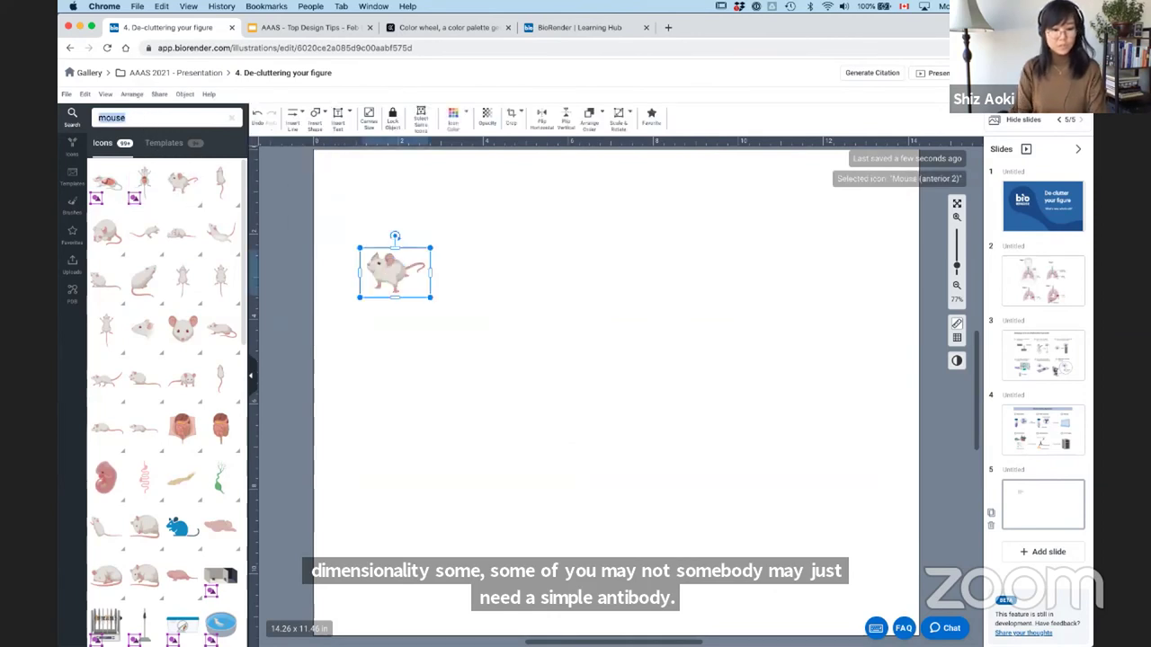
type("zebarafish")
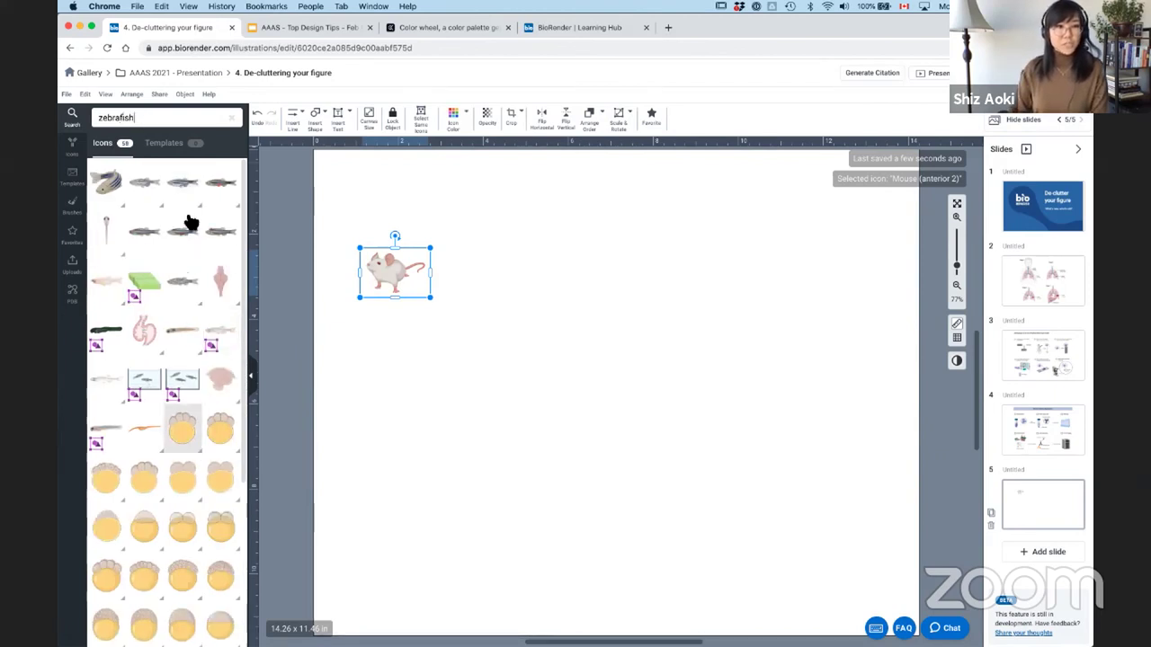
left_click_drag(510, 337, 544, 358)
left_click(402, 286)
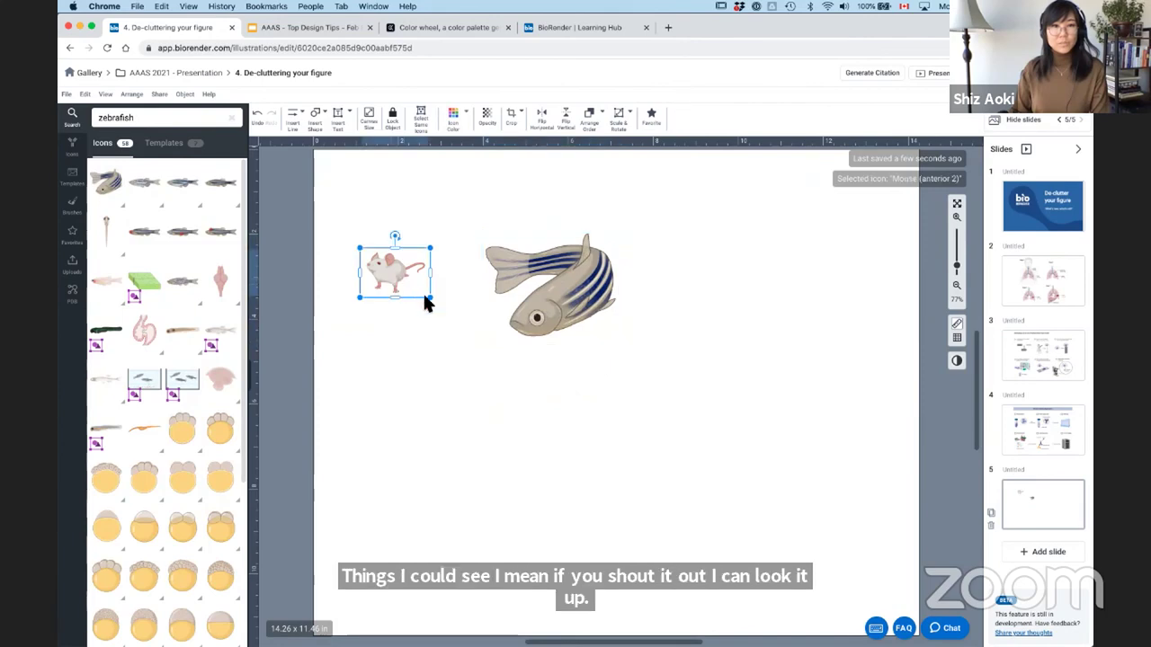
left_click_drag(437, 303, 493, 383)
left_click_drag(557, 326, 629, 345)
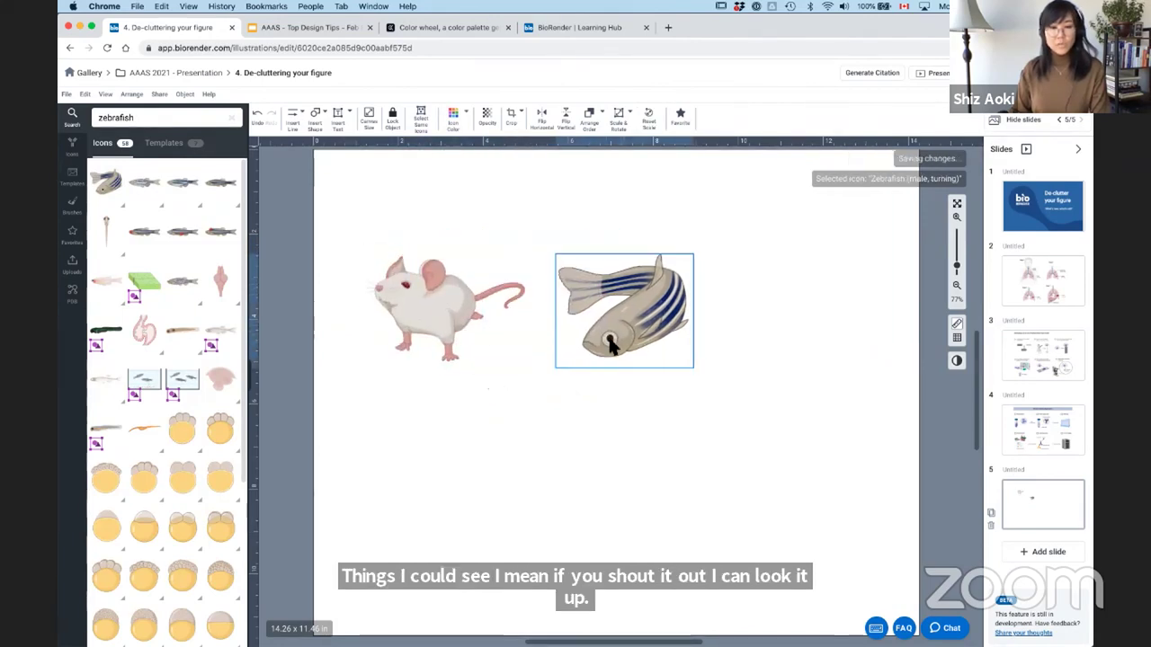
- Review the mouse and zebrafish arrangement, deselect the icons and return to the icon categories
scroll(401, 290, "up", 10)
scroll(494, 360, "up", 2)
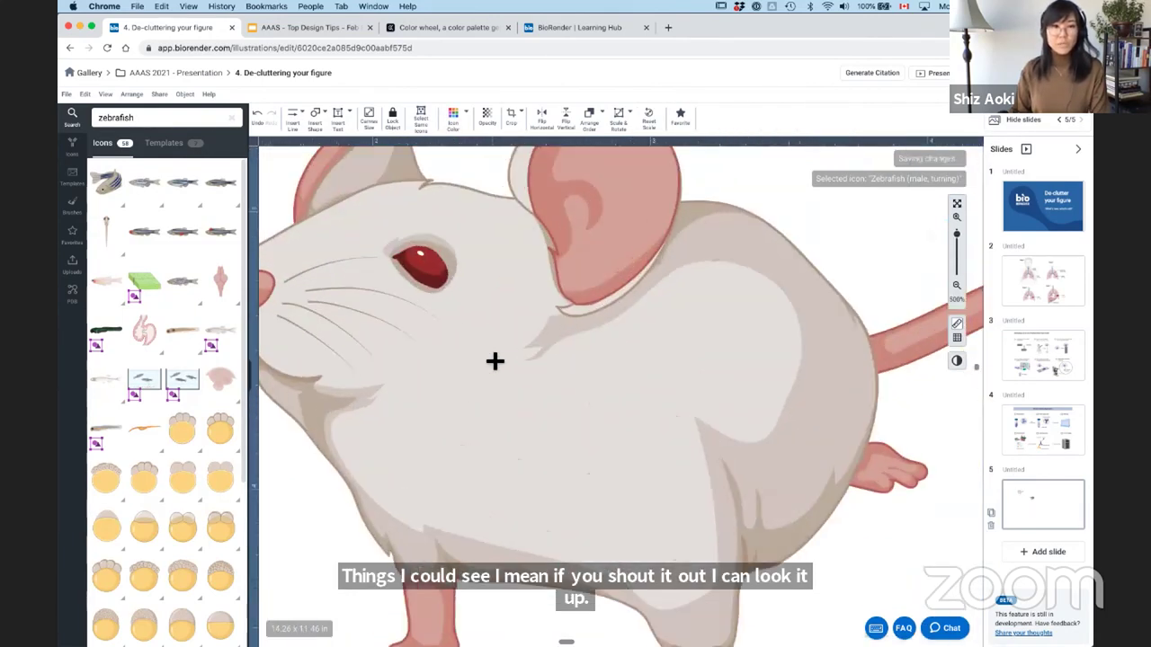
scroll(569, 423, "down", 15)
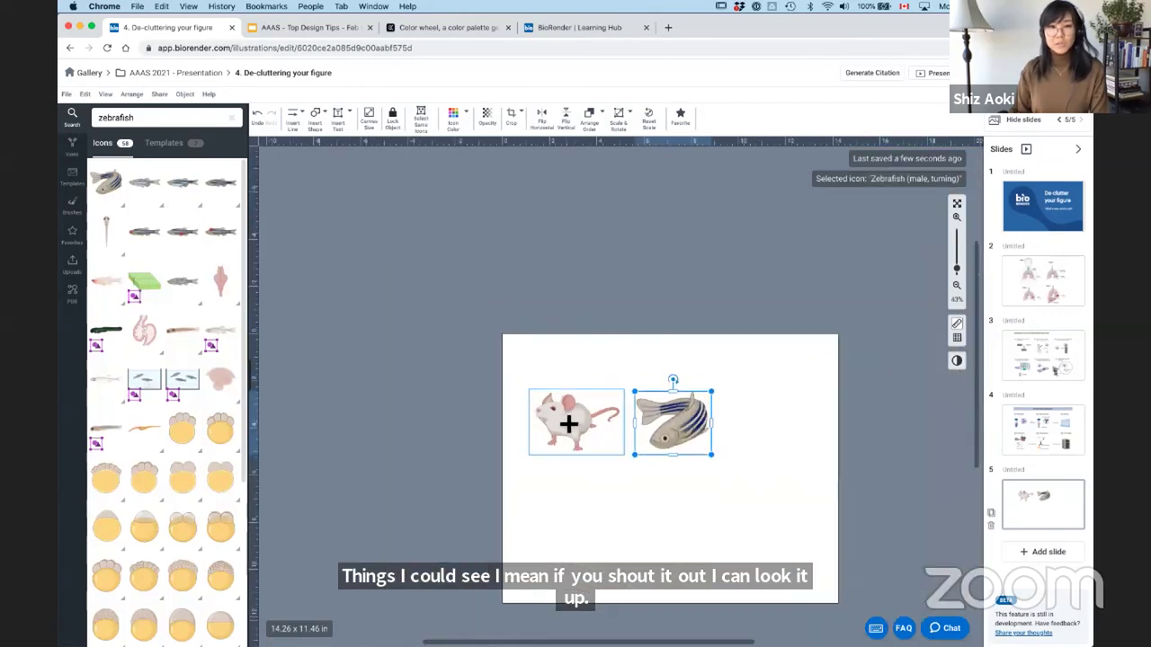
scroll(572, 426, "up", 5)
scroll(544, 389, "down", 3)
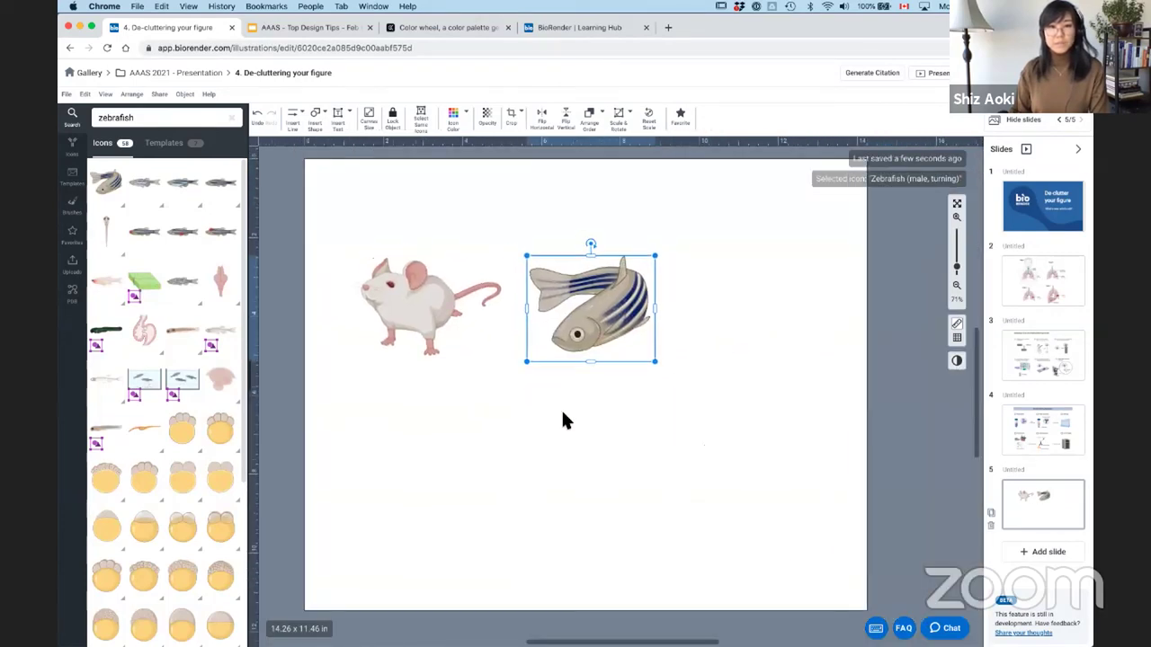
left_click(561, 408)
left_click(584, 302)
left_click(610, 392)
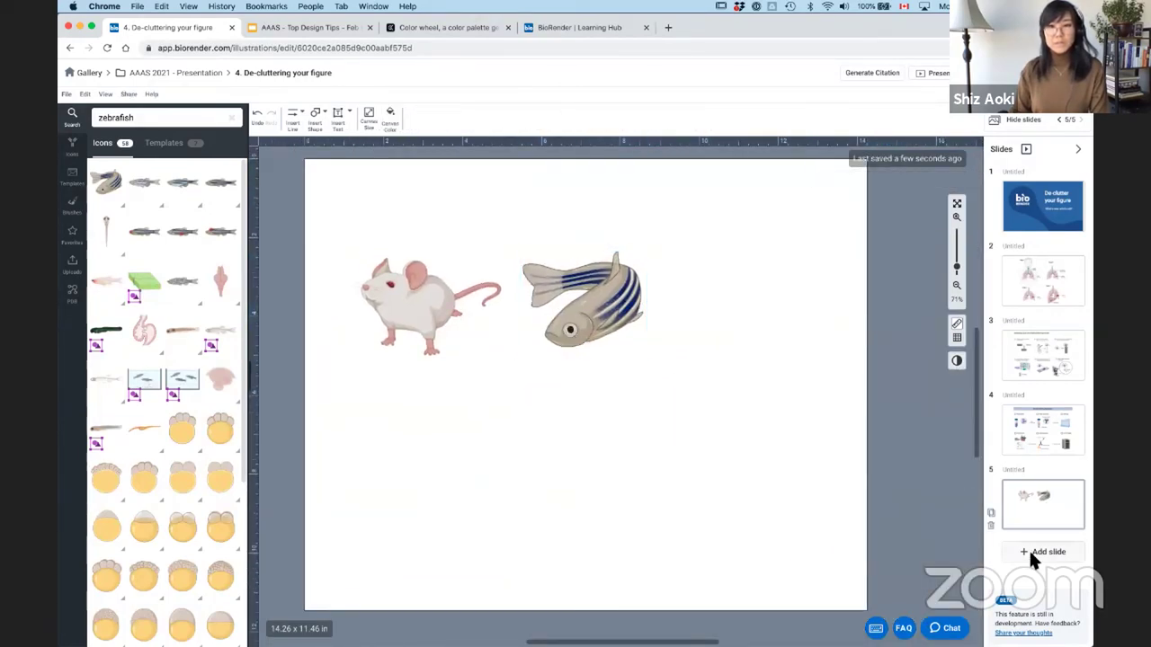
left_click(85, 167)
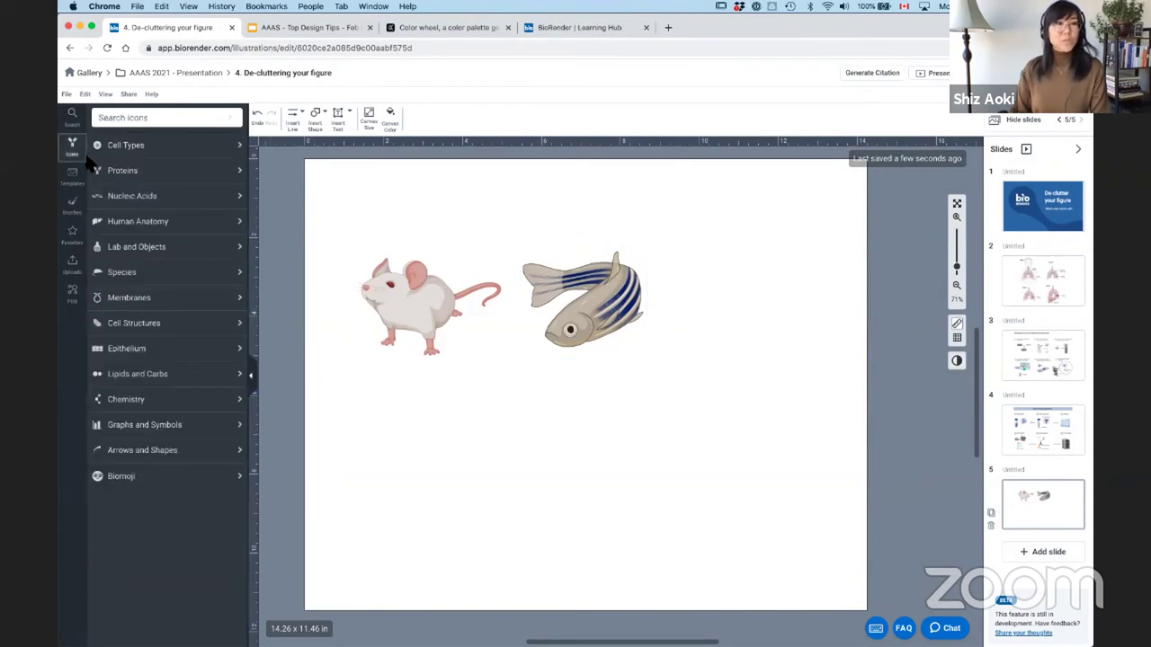
- Return to the AAAS 2021 - Presentation folder, revisit the slide deck and Learning Hub, then start a new tab
left_click(130, 73)
left_click(323, 31)
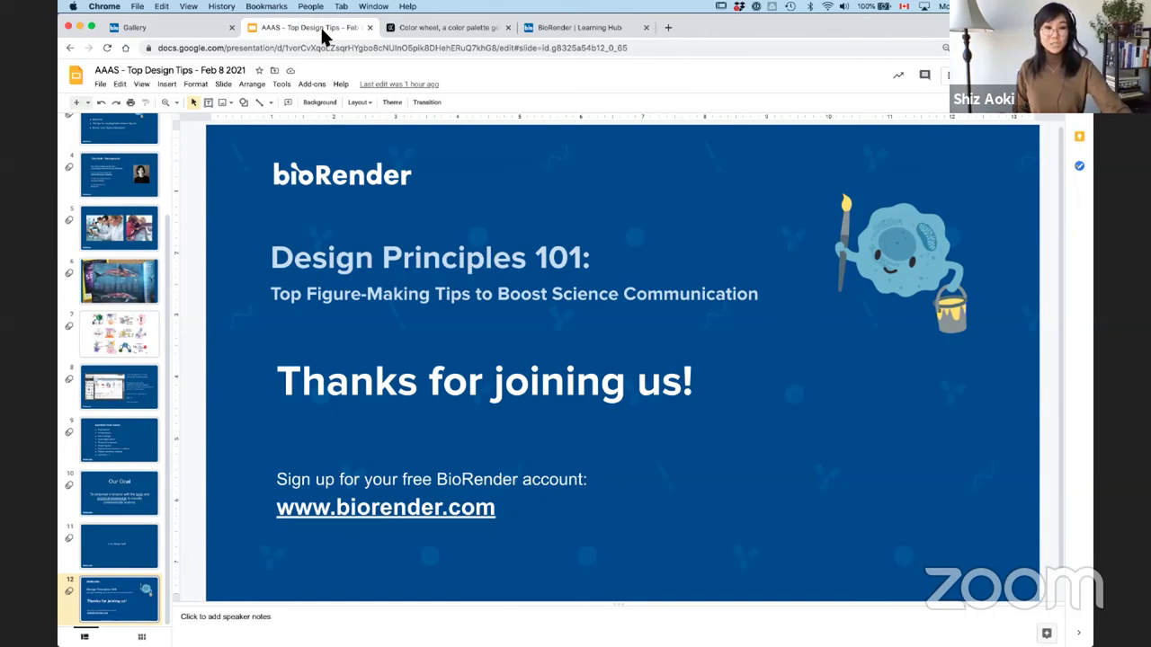
left_click(572, 33)
left_click(671, 26)
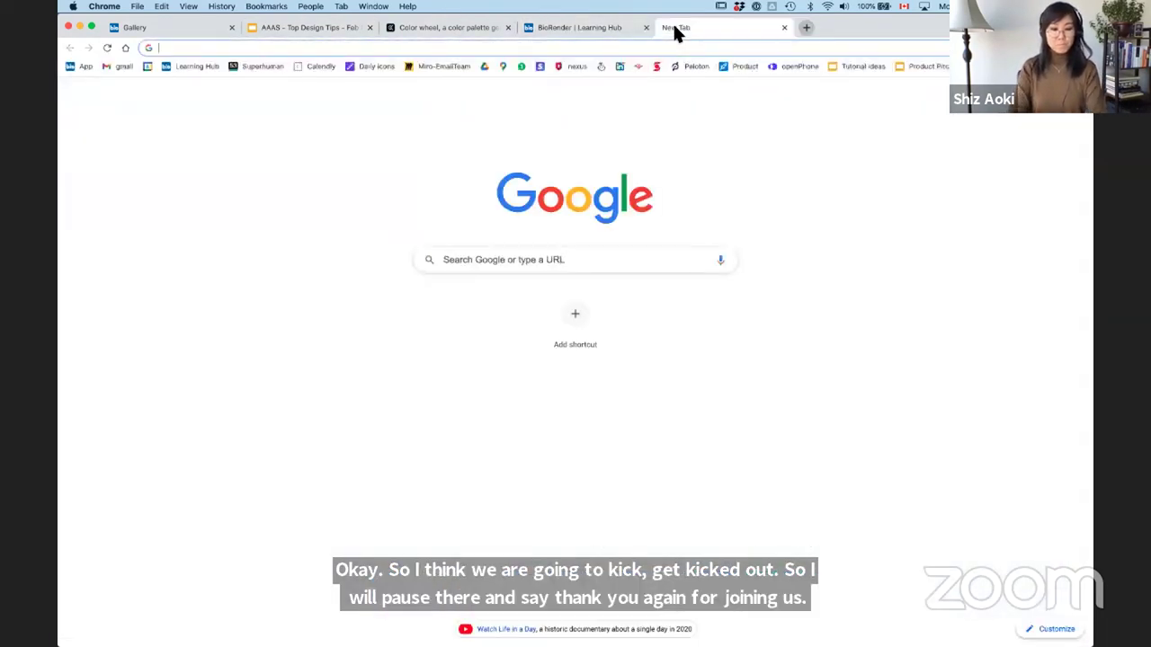
- Load biorender.com and go to its Webinars page
type("biore")
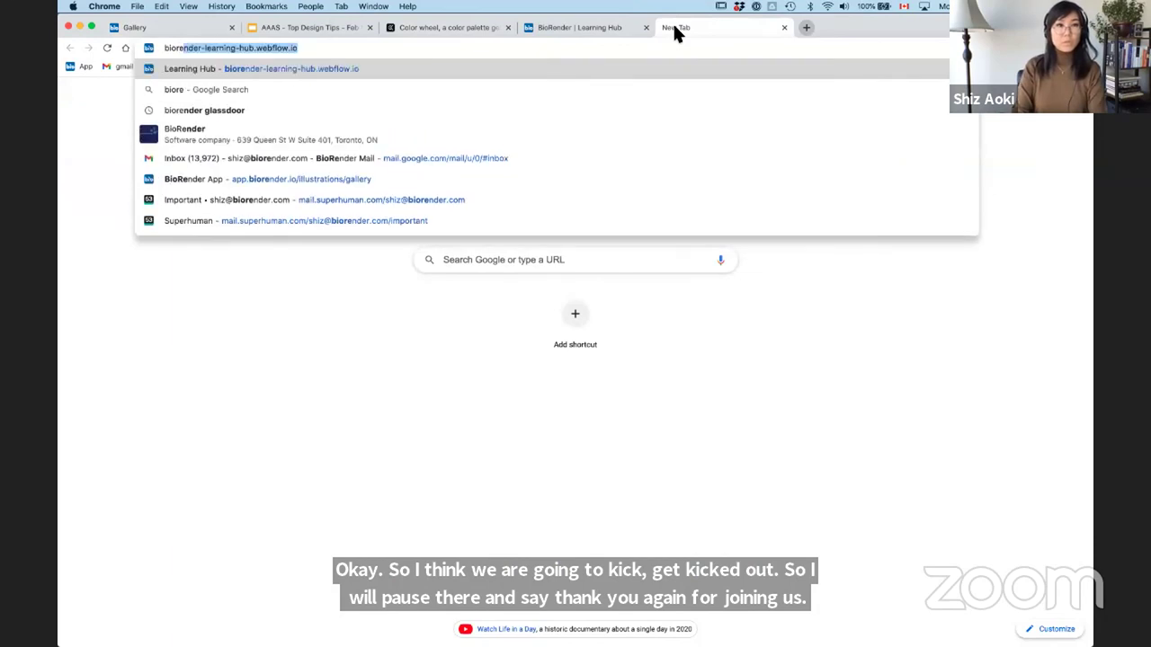
type("nder.com")
key("Return")
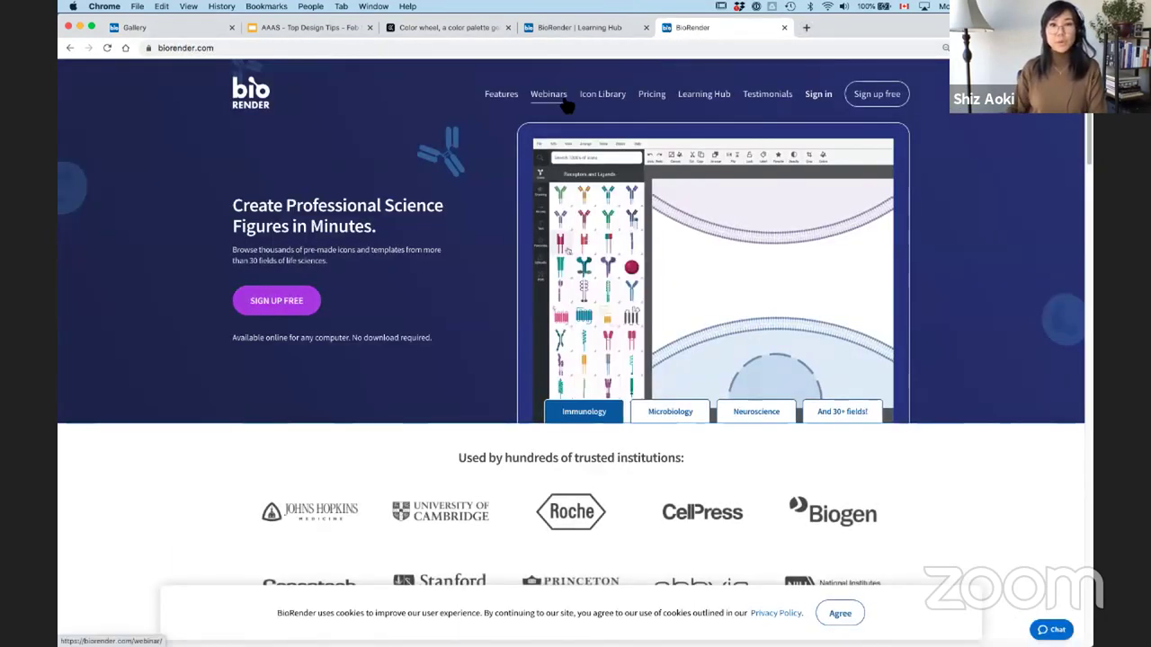
left_click(565, 102)
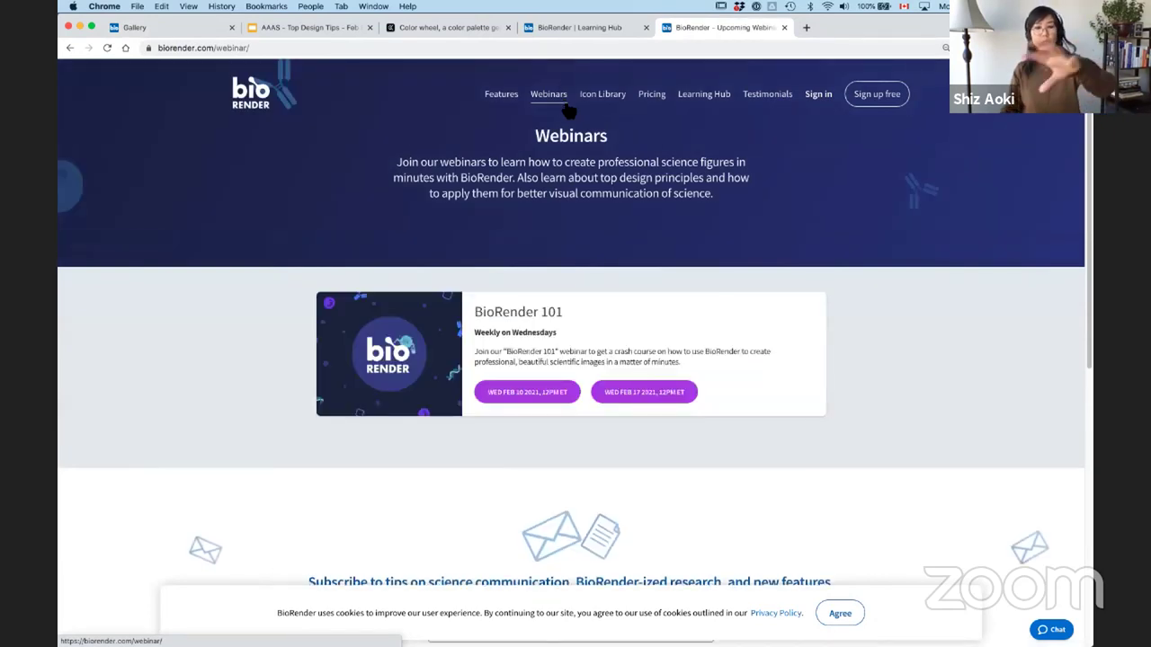